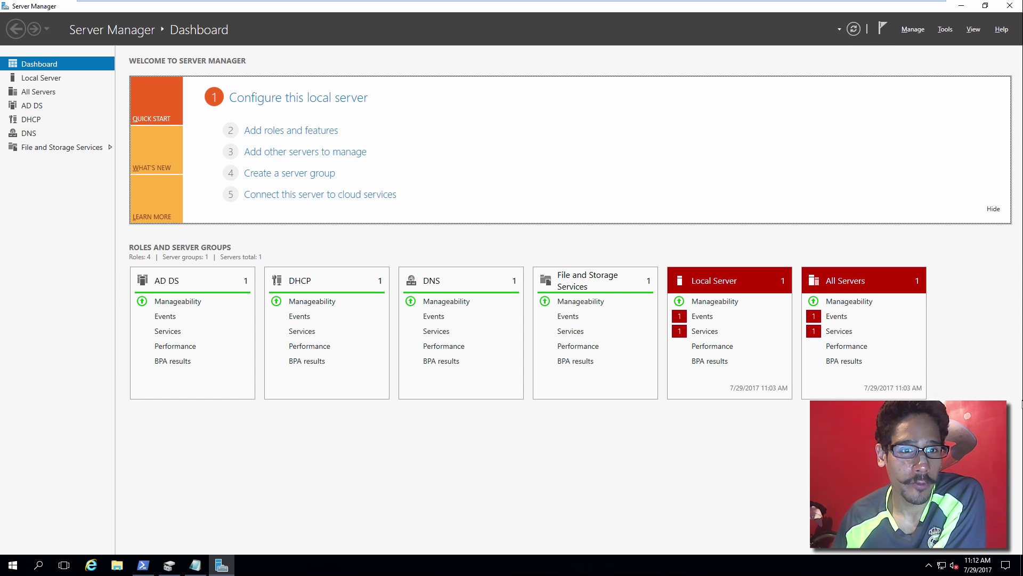
Inspect StorageRep1's 59.87 GB Data (E:) and Logs (F:) partitions in Disk Management
{"action": "mouse_move", "coordinate": [380, 2]}
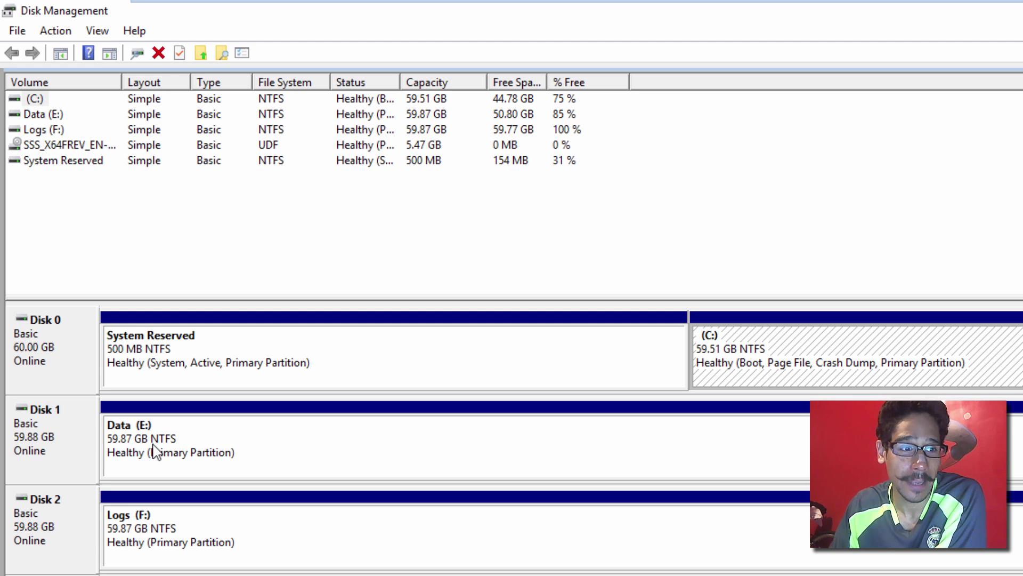
{"action": "left_click", "coordinate": [143, 448]}
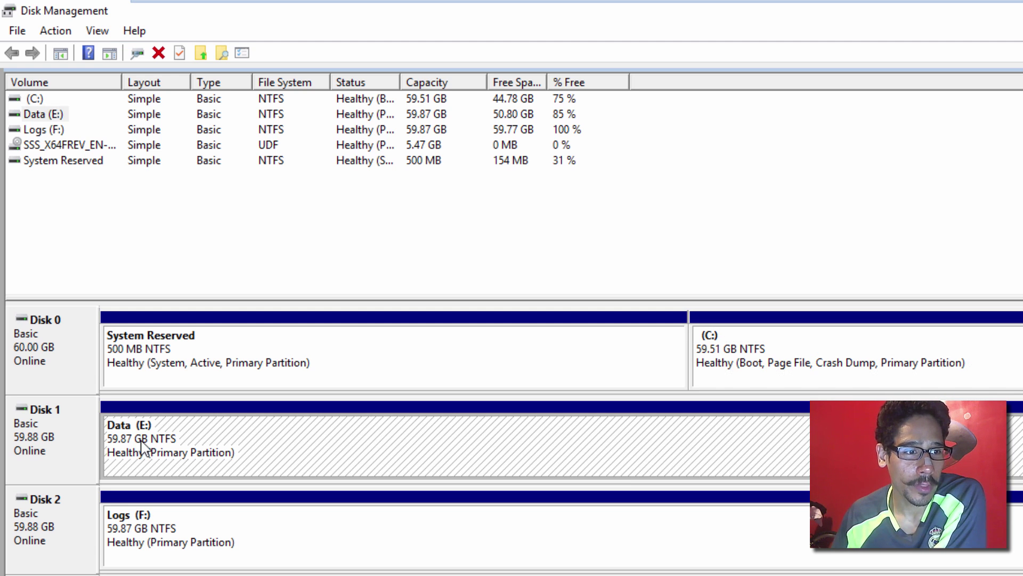
{"action": "left_click", "coordinate": [137, 535]}
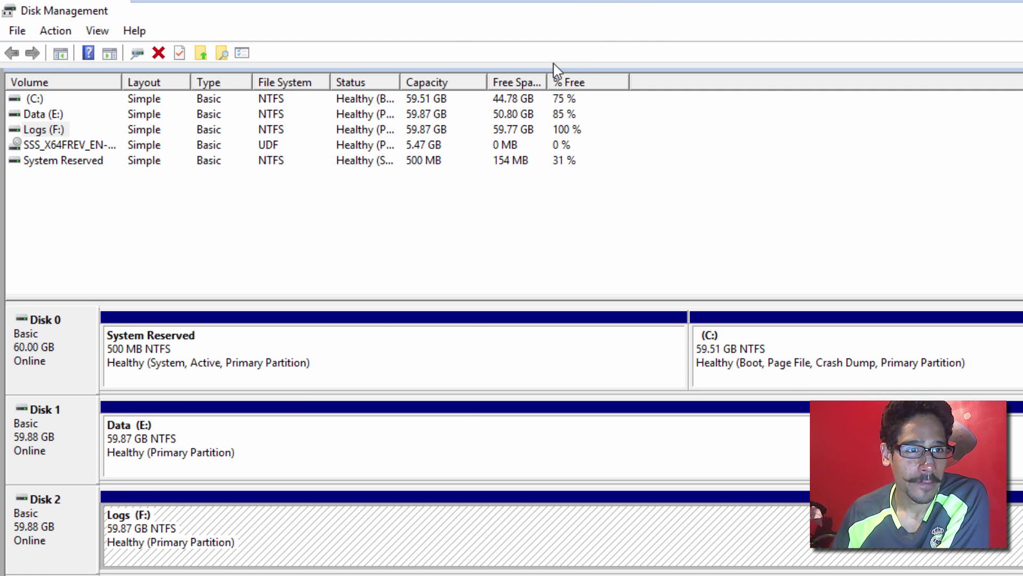
Check StorageRep2's matching 59.87 GB Data (E:) and Logs (F:) partitions, then return to StorageRep1
{"action": "mouse_move", "coordinate": [597, 6]}
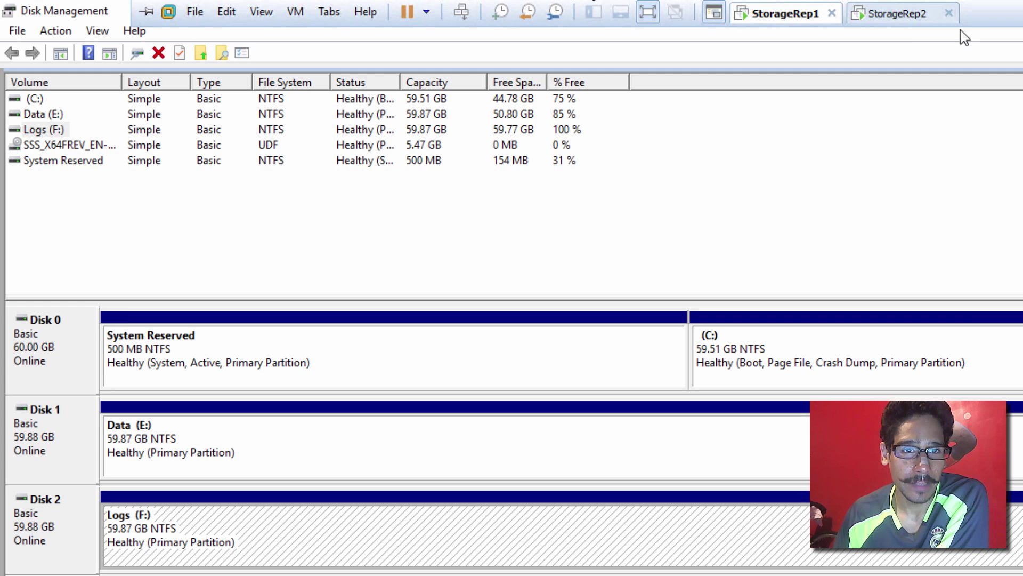
{"action": "left_click", "coordinate": [891, 17]}
{"action": "left_click", "coordinate": [240, 560]}
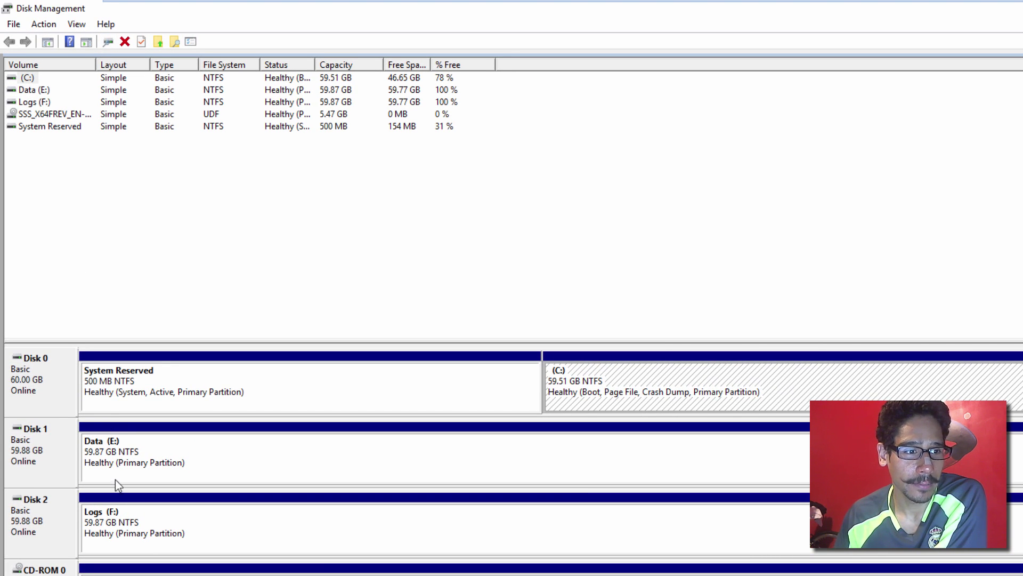
{"action": "left_click", "coordinate": [141, 462]}
{"action": "left_click", "coordinate": [145, 537]}
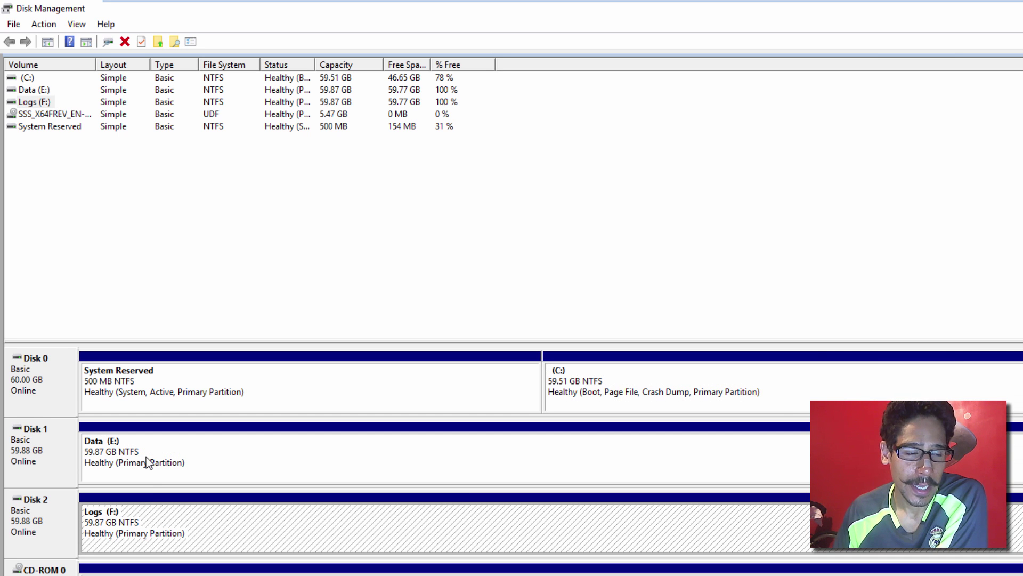
{"action": "left_click", "coordinate": [146, 450]}
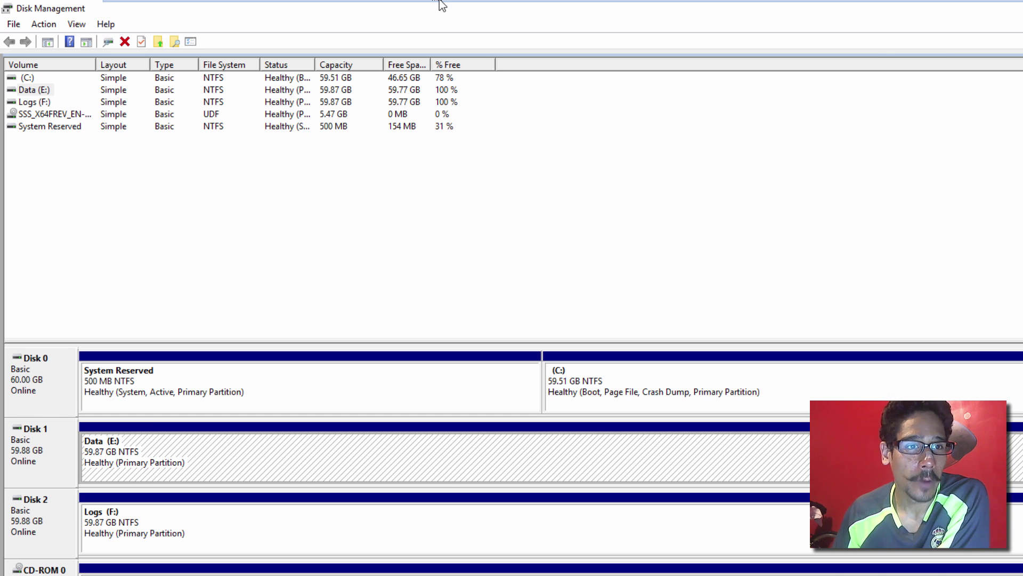
{"action": "mouse_move", "coordinate": [440, 4]}
{"action": "left_click", "coordinate": [589, 12]}
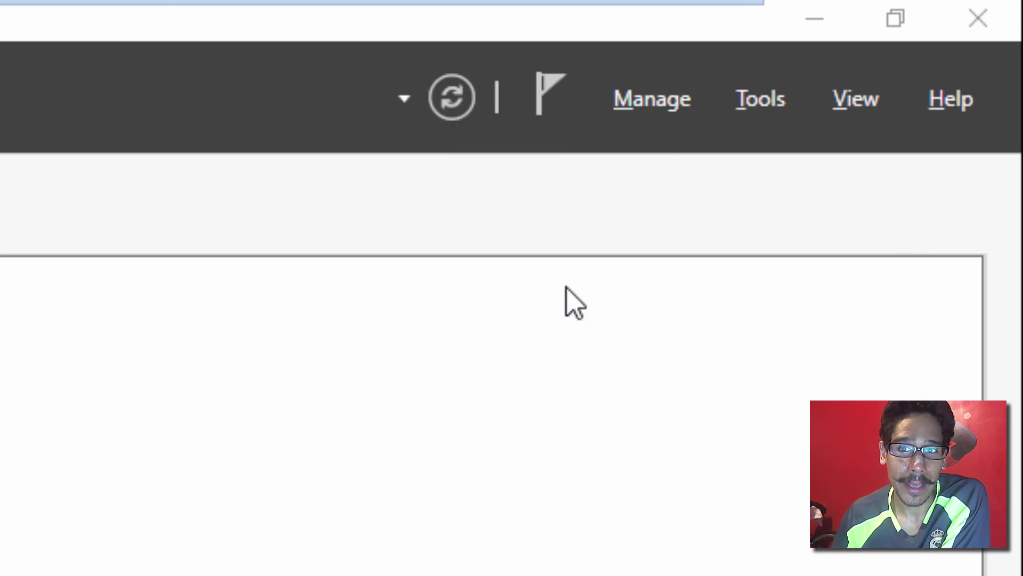
Start the Add Roles and Features wizard on StorageRep1 and advance to the Features page
{"action": "left_click", "coordinate": [662, 121]}
{"action": "left_click", "coordinate": [661, 109]}
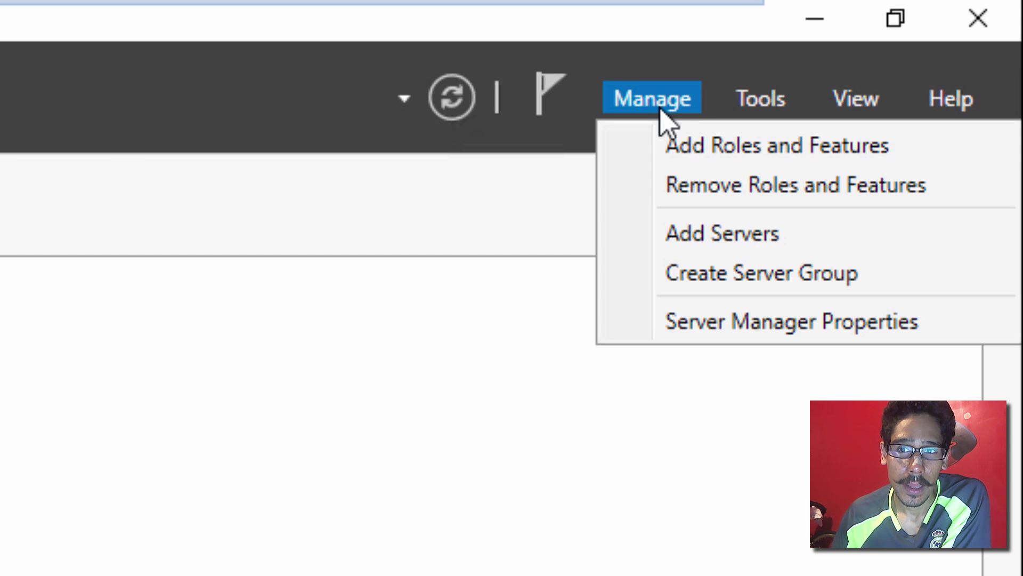
{"action": "left_click", "coordinate": [688, 144]}
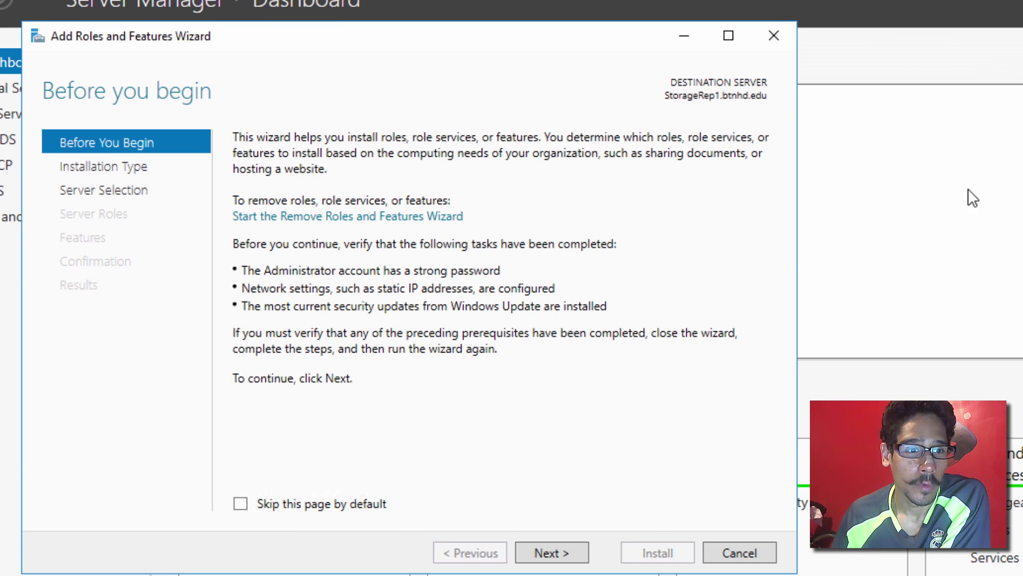
{"action": "left_click", "coordinate": [547, 540]}
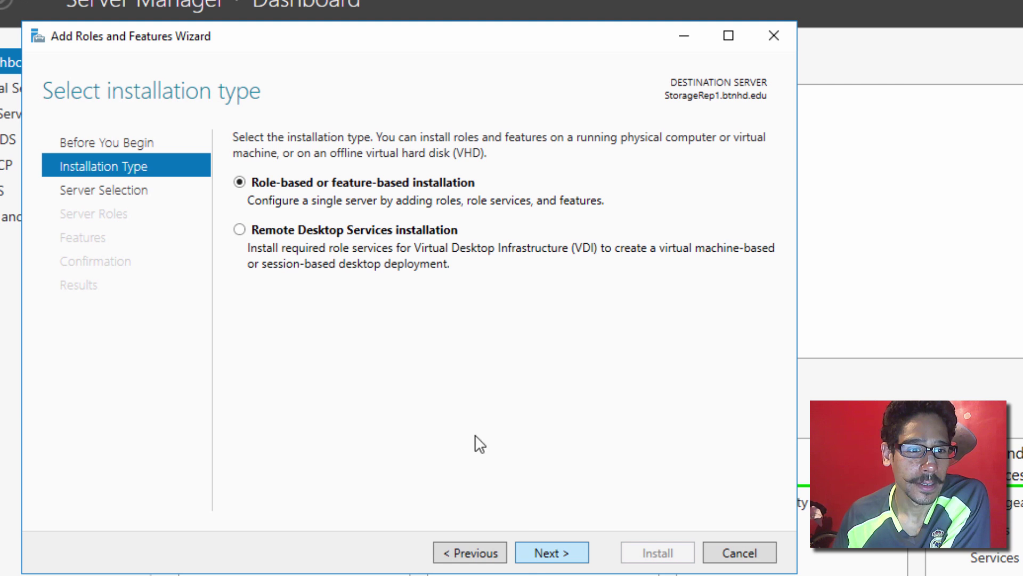
{"action": "left_click", "coordinate": [542, 560]}
{"action": "left_click", "coordinate": [540, 558]}
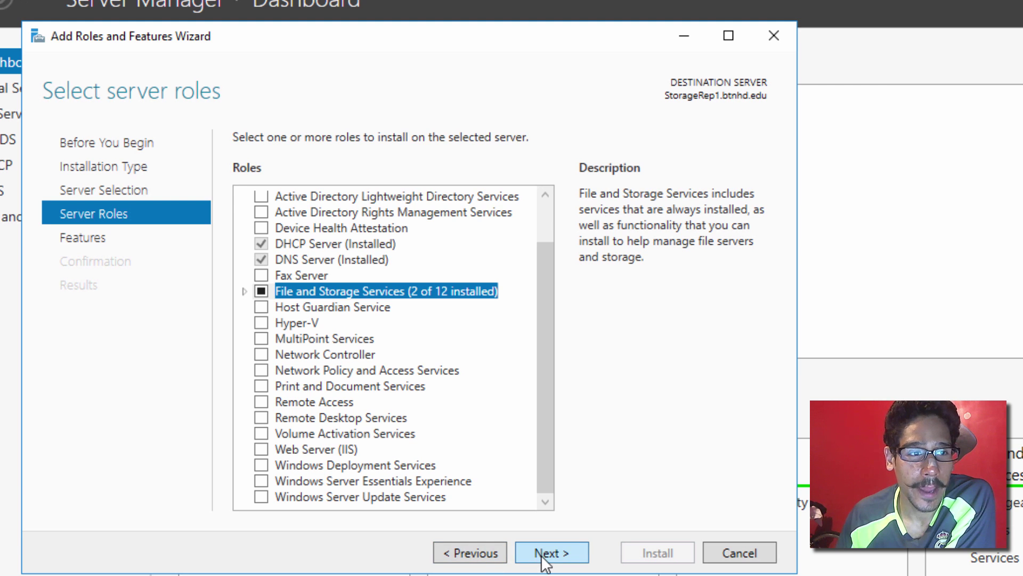
{"action": "left_click", "coordinate": [543, 555]}
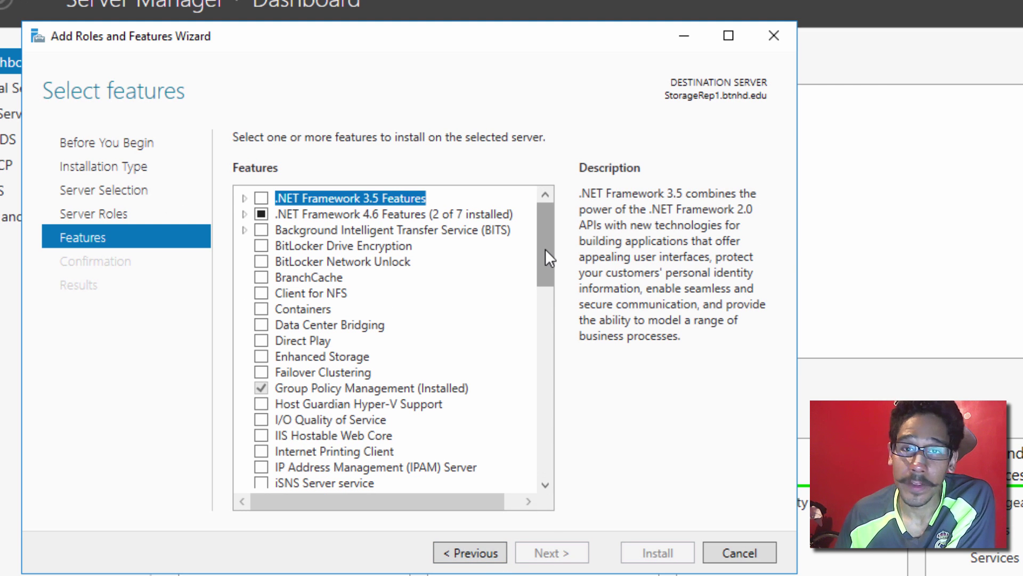
Select Storage Replica with its management tools and install it on StorageRep1
{"action": "left_click_drag", "start_coordinate": [546, 249], "coordinate": [546, 397]}
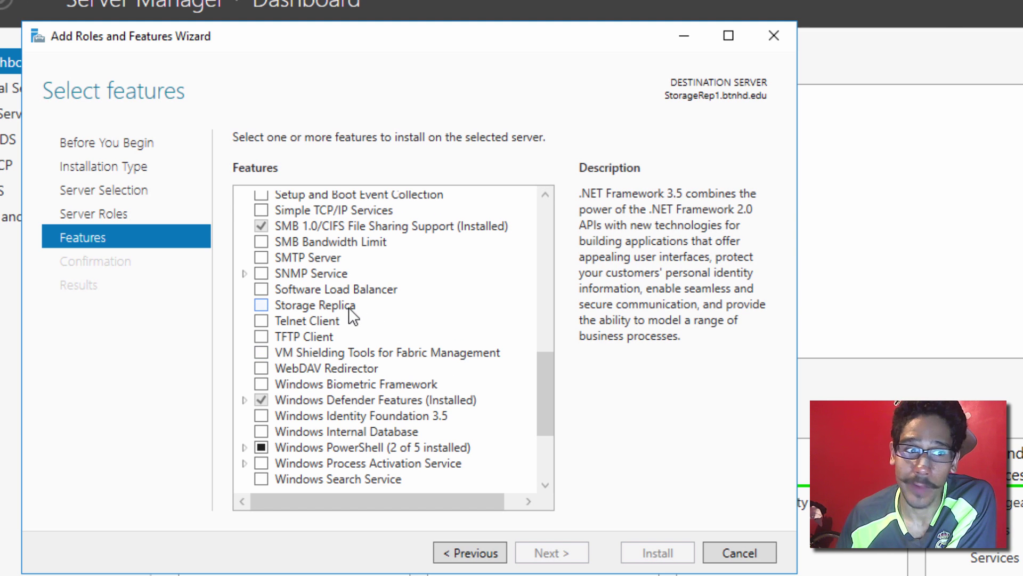
{"action": "left_click", "coordinate": [262, 305]}
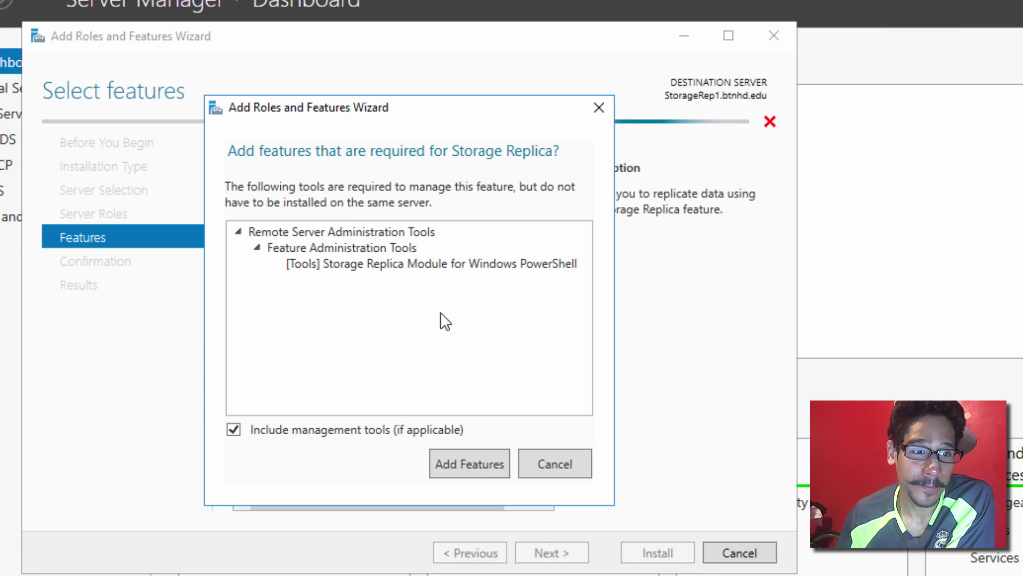
{"action": "left_click", "coordinate": [473, 463]}
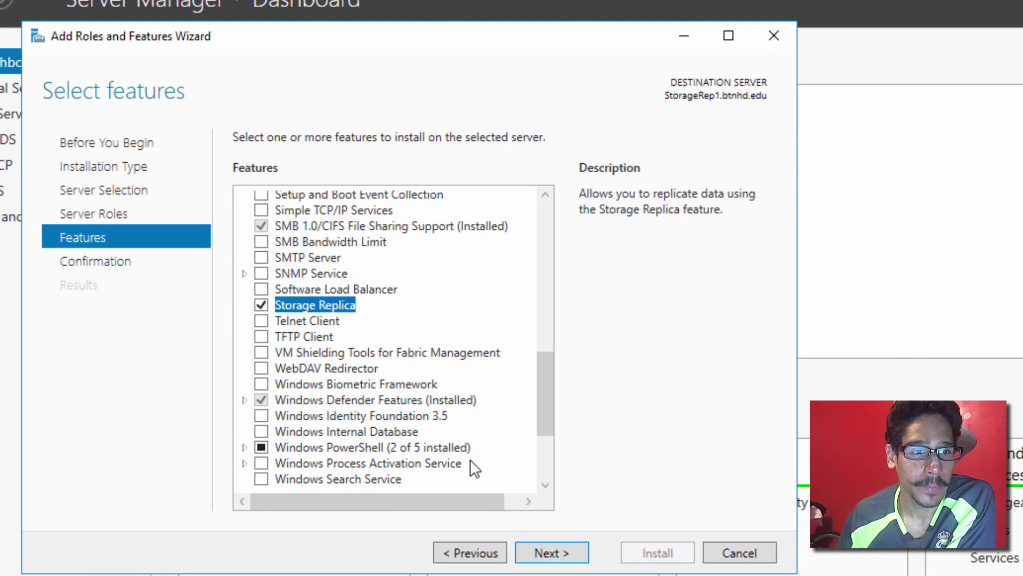
{"action": "left_click", "coordinate": [543, 554]}
{"action": "left_click", "coordinate": [666, 560]}
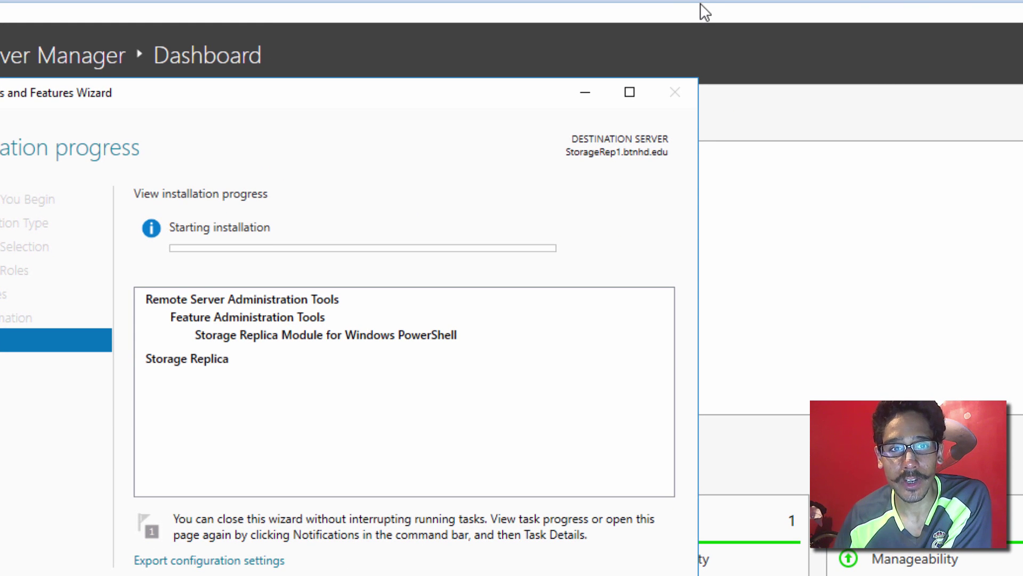
On StorageRep2, close Disk Management and take Add Roles and Features to the Features page
{"action": "mouse_move", "coordinate": [723, 7]}
{"action": "left_click", "coordinate": [788, 11]}
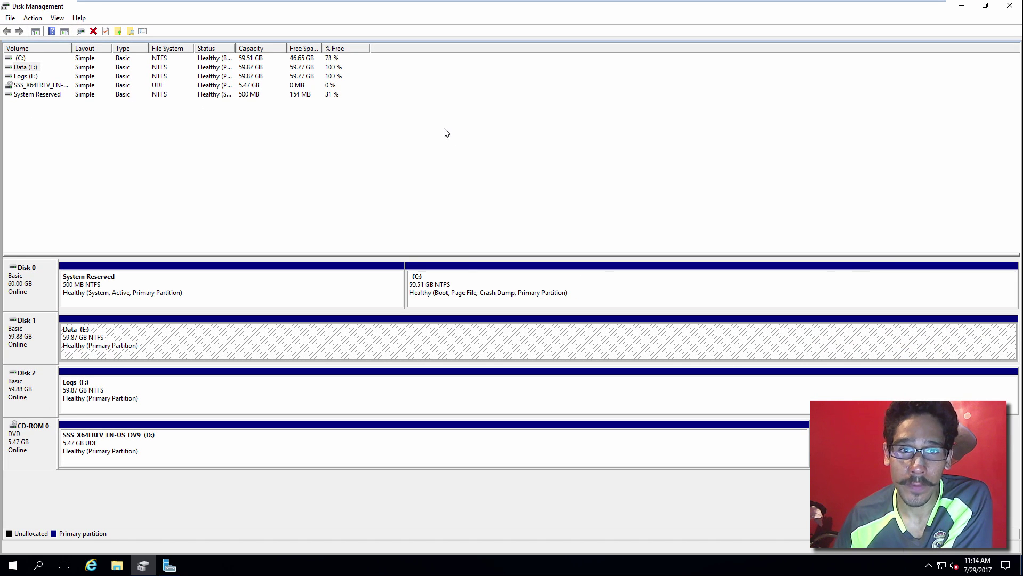
{"action": "left_click", "coordinate": [983, 6]}
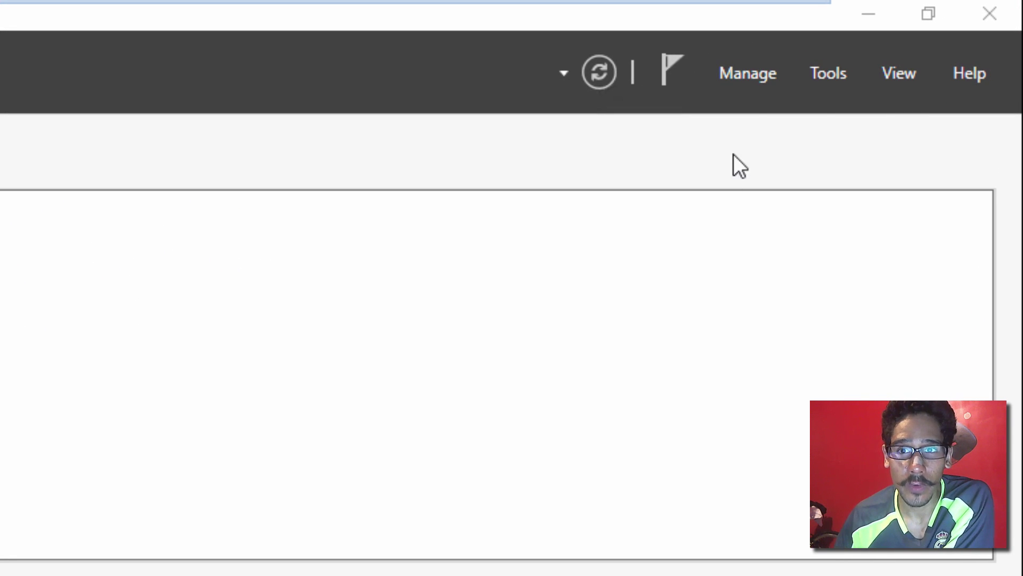
{"action": "left_click", "coordinate": [752, 77]}
{"action": "left_click", "coordinate": [768, 115]}
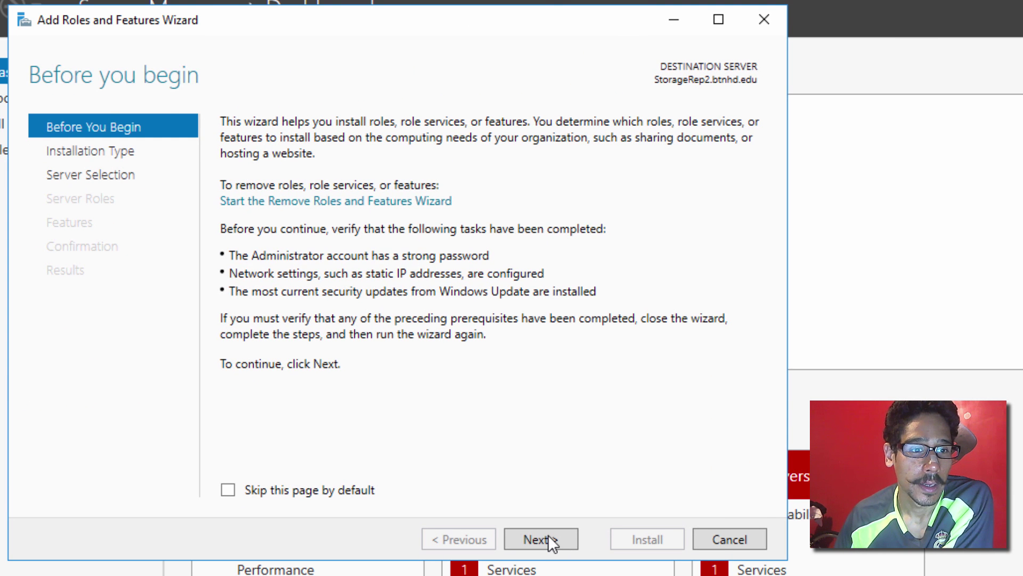
{"action": "left_click", "coordinate": [548, 535]}
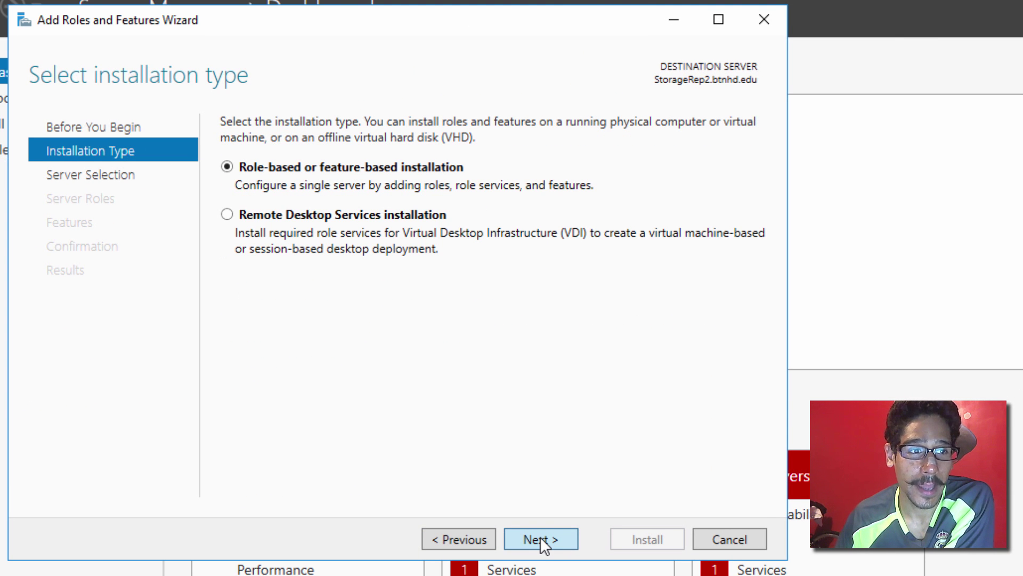
{"action": "left_click", "coordinate": [540, 537]}
{"action": "left_click", "coordinate": [541, 536]}
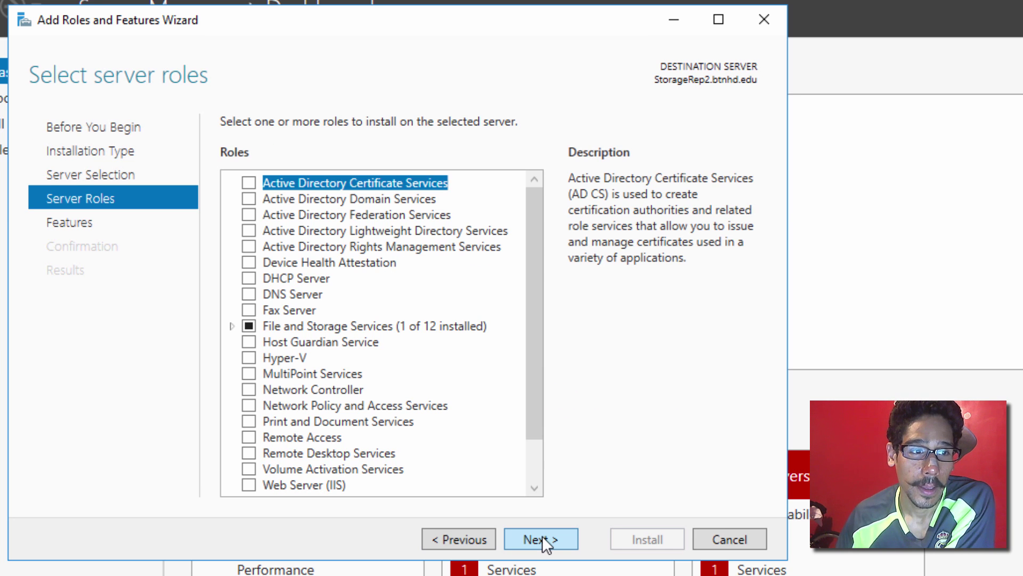
{"action": "left_click", "coordinate": [542, 536]}
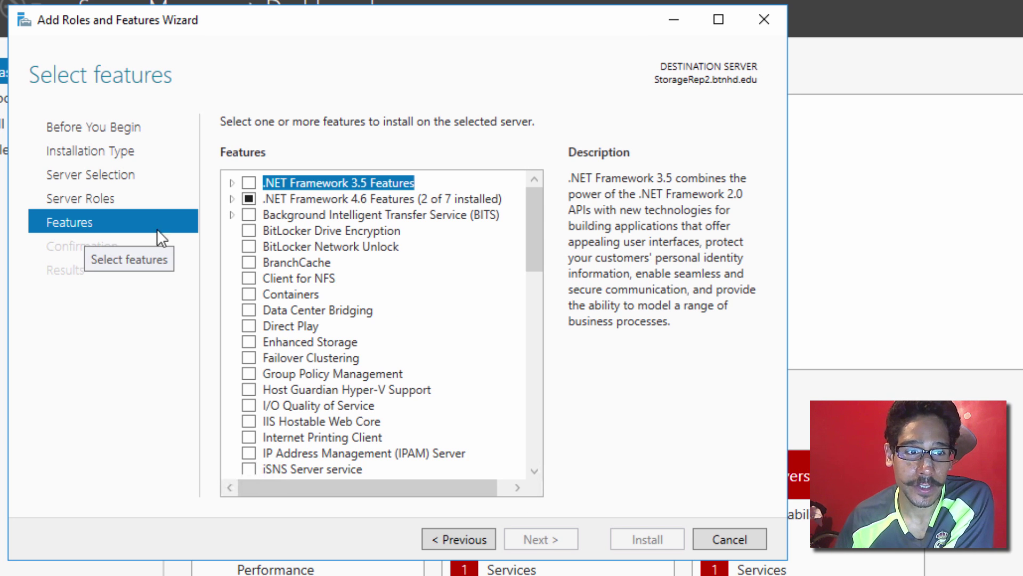
Select Storage Replica with its management tools and install it on StorageRep2
{"action": "left_click_drag", "start_coordinate": [540, 233], "coordinate": [532, 402]}
{"action": "left_click", "coordinate": [248, 224]}
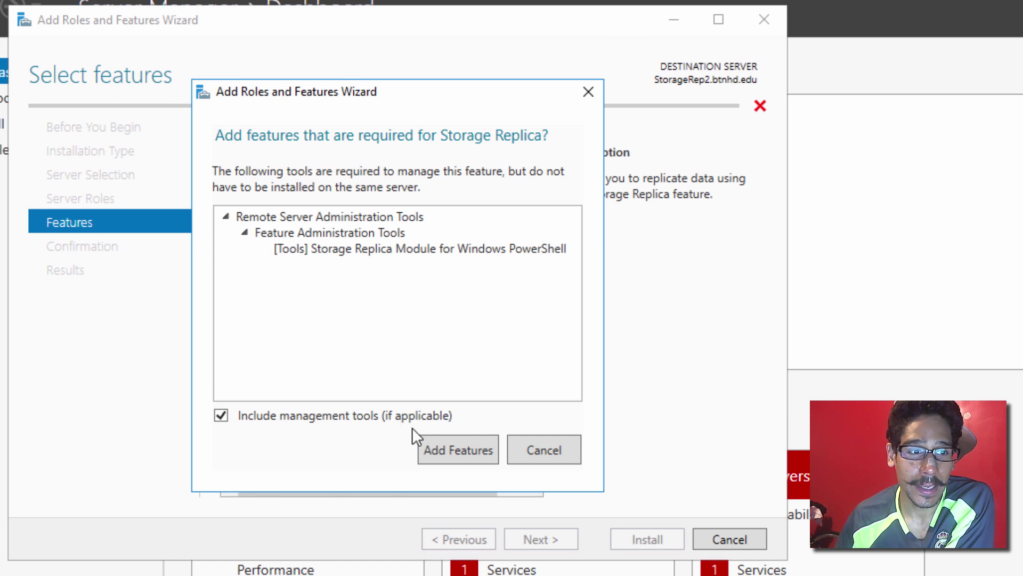
{"action": "left_click", "coordinate": [445, 448]}
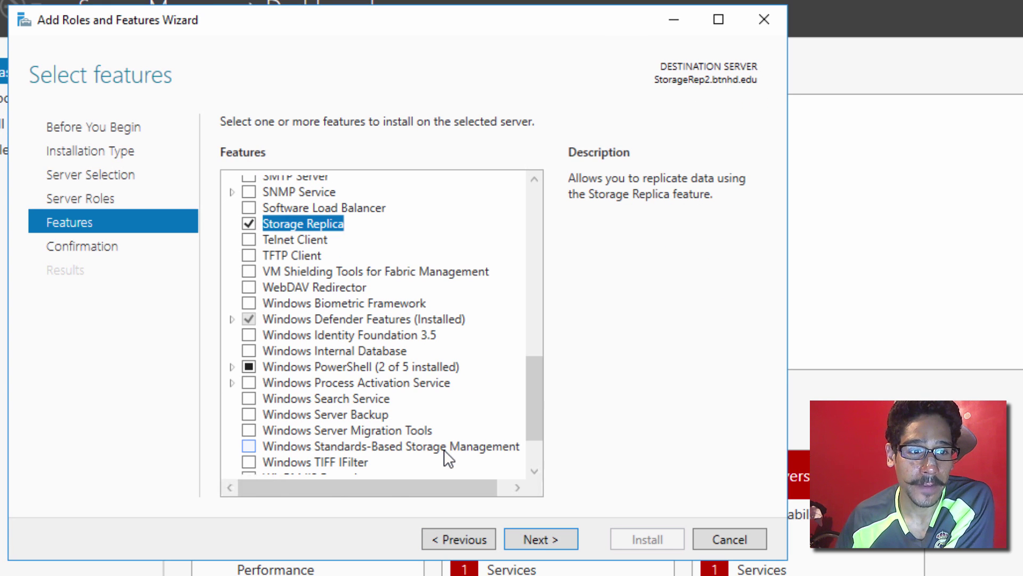
{"action": "left_click", "coordinate": [540, 539]}
{"action": "left_click", "coordinate": [637, 539]}
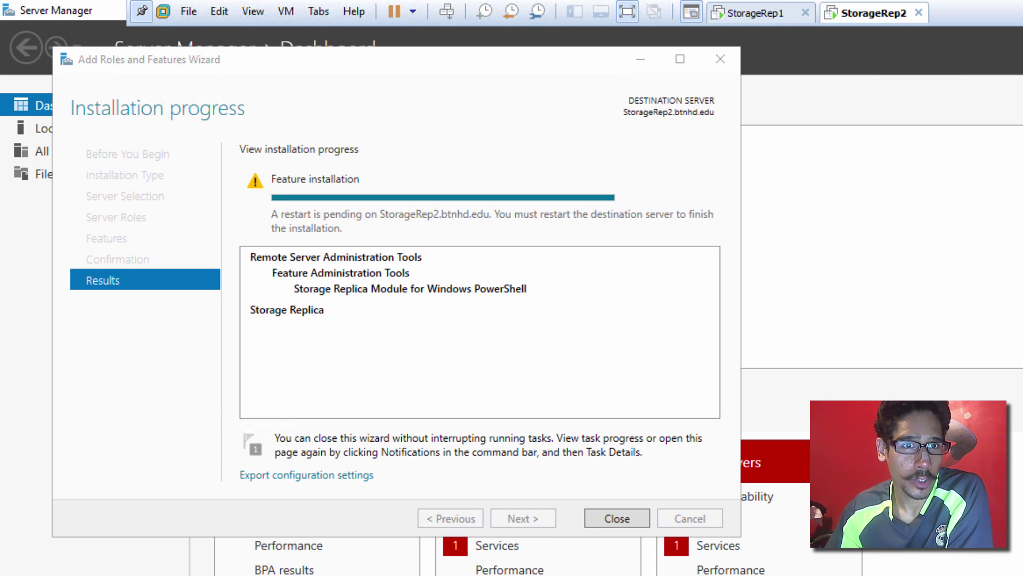
Close StorageRep1's completed Storage Replica installation wizard
{"action": "left_click", "coordinate": [772, 14]}
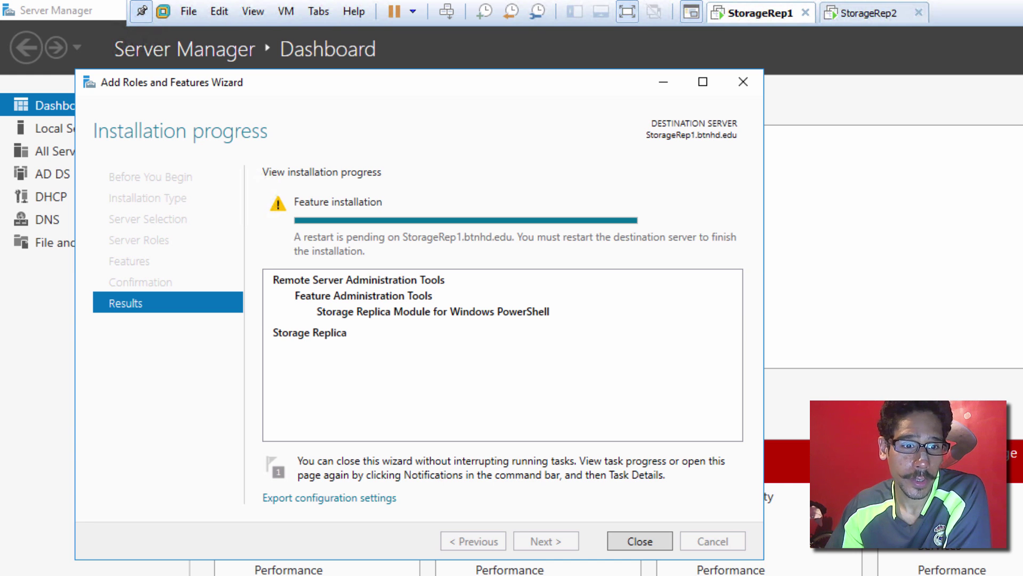
{"action": "left_click", "coordinate": [640, 545]}
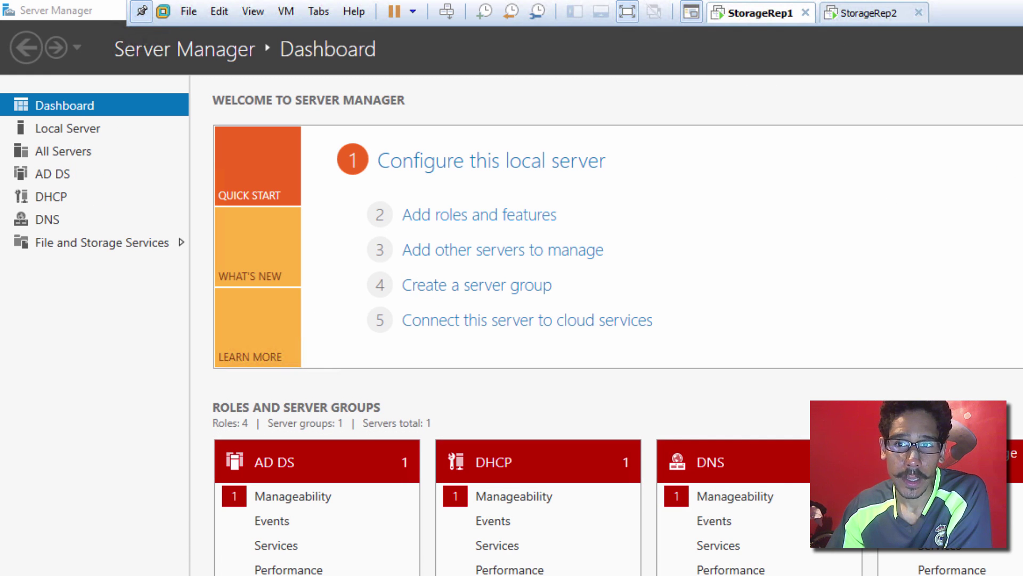
Restart StorageRep1 from the Start button's Shut down or sign out menu
{"action": "key", "text": "super+d"}
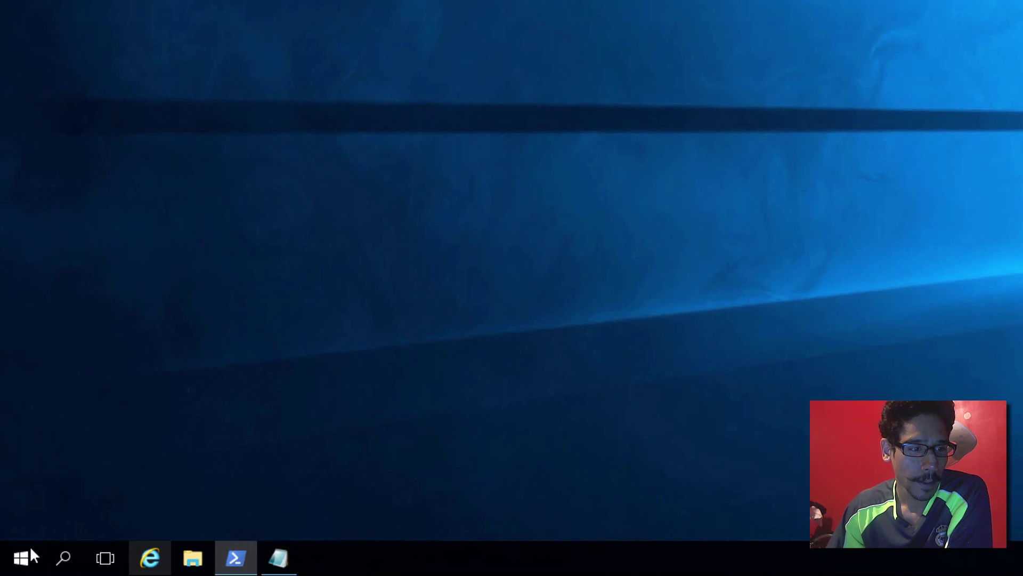
{"action": "right_click", "coordinate": [16, 568]}
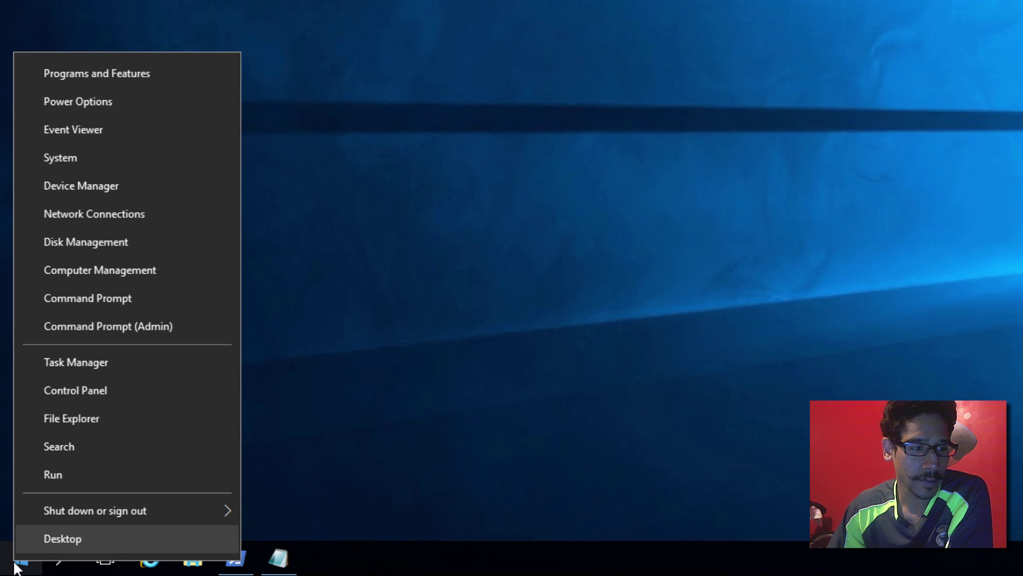
{"action": "mouse_move", "coordinate": [84, 510]}
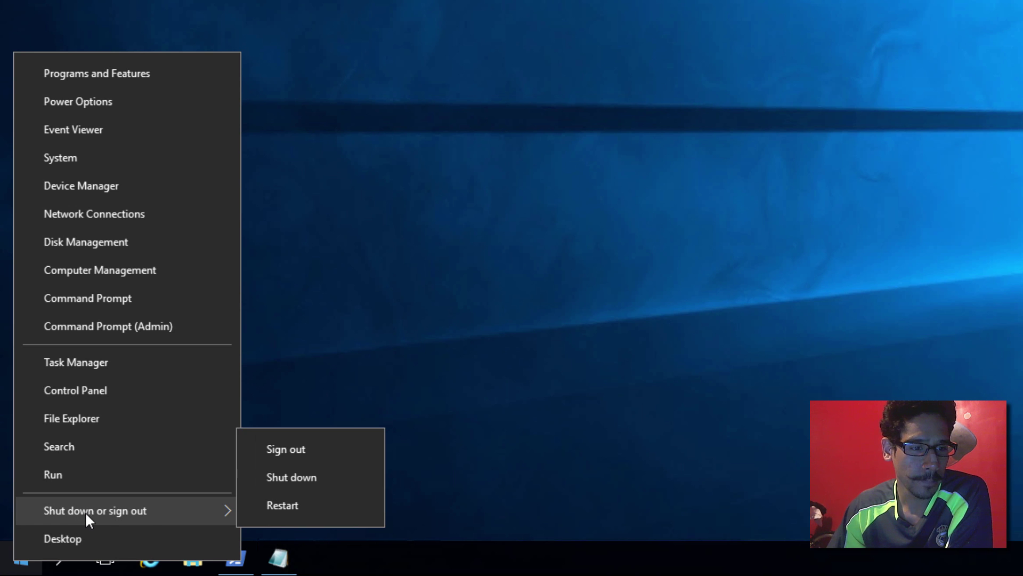
{"action": "left_click", "coordinate": [326, 504]}
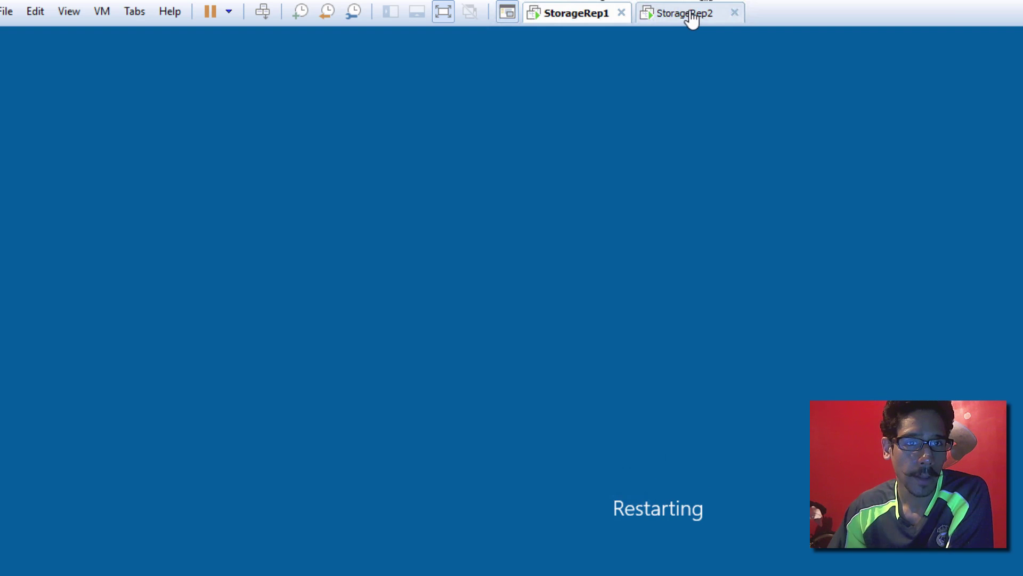
Close StorageRep2's wizard and restart it with the Other (Unplanned) shutdown reason
{"action": "left_click", "coordinate": [688, 13]}
{"action": "left_click", "coordinate": [434, 518]}
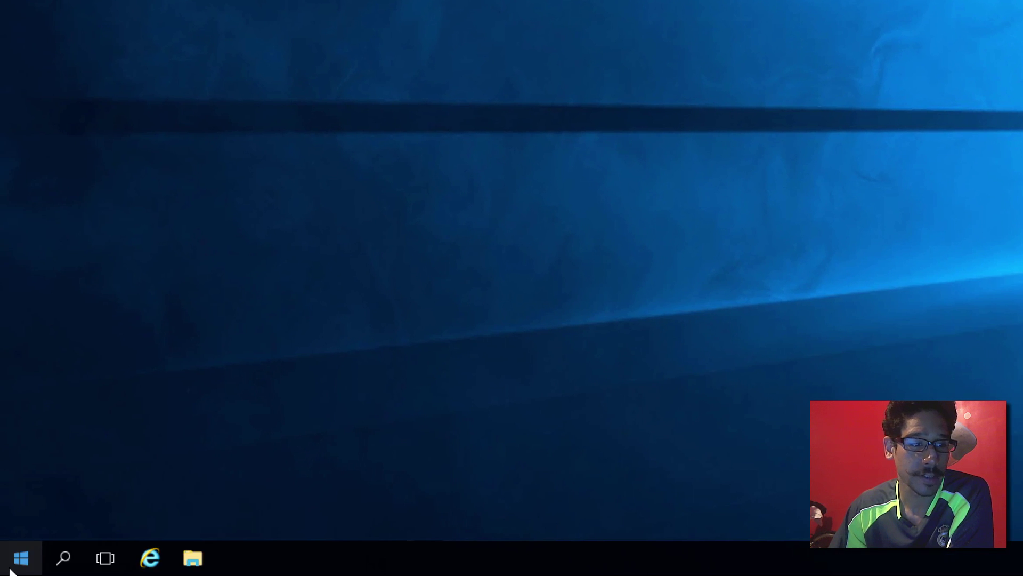
{"action": "right_click", "coordinate": [13, 560]}
{"action": "mouse_move", "coordinate": [78, 514]}
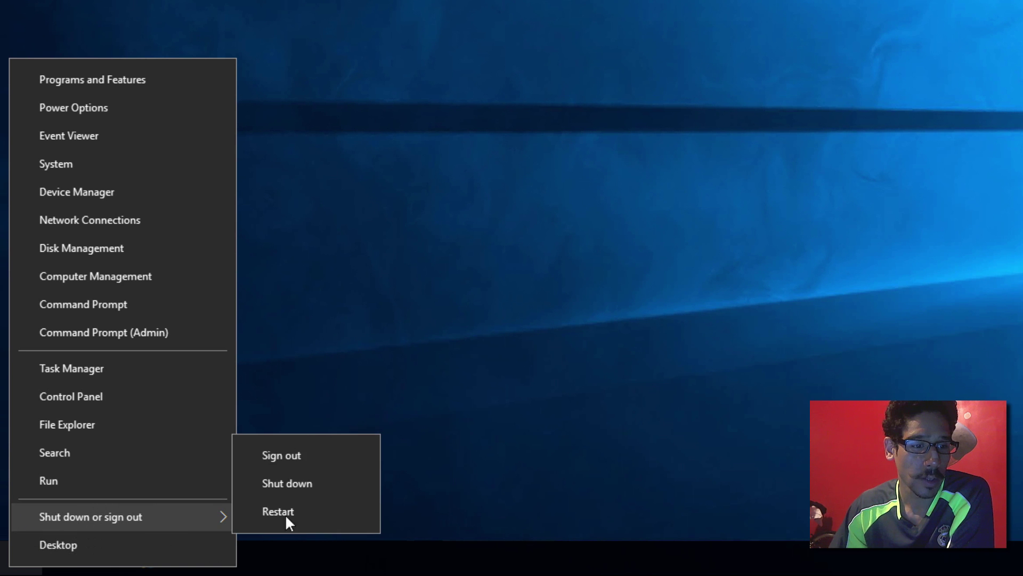
{"action": "left_click", "coordinate": [317, 510]}
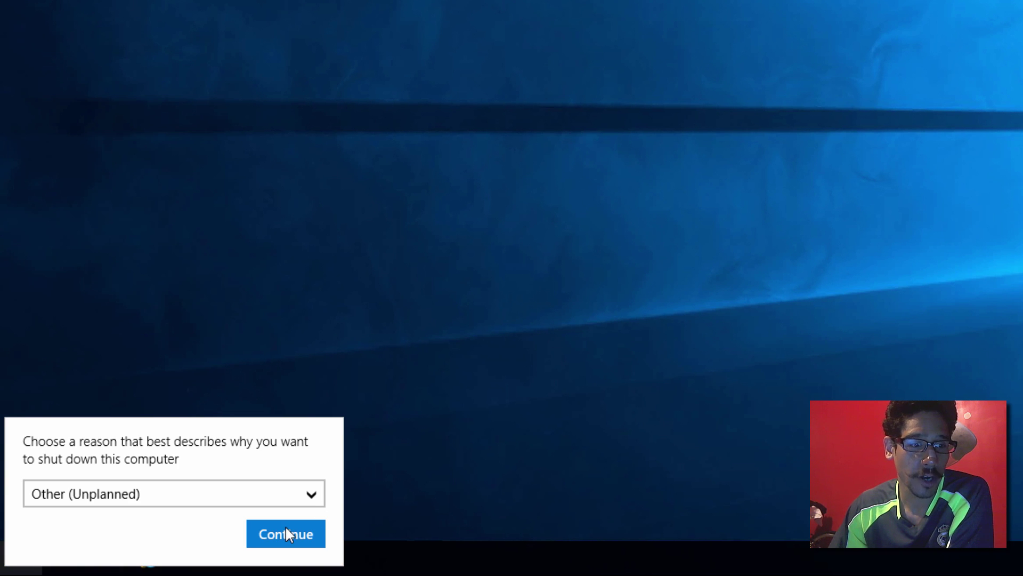
{"action": "left_click", "coordinate": [286, 533]}
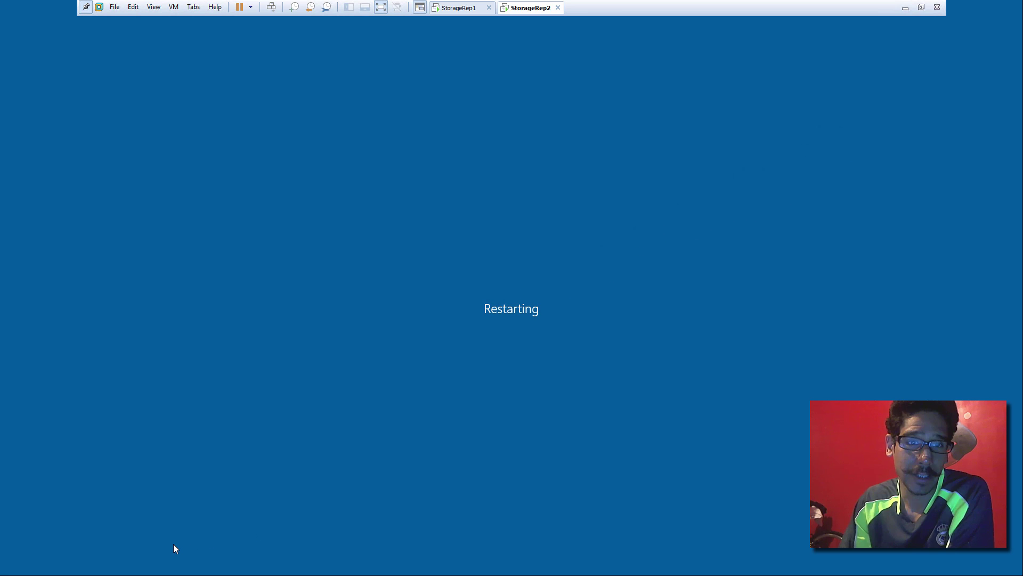
{"action": "key", "text": "ctrl+Tab"}
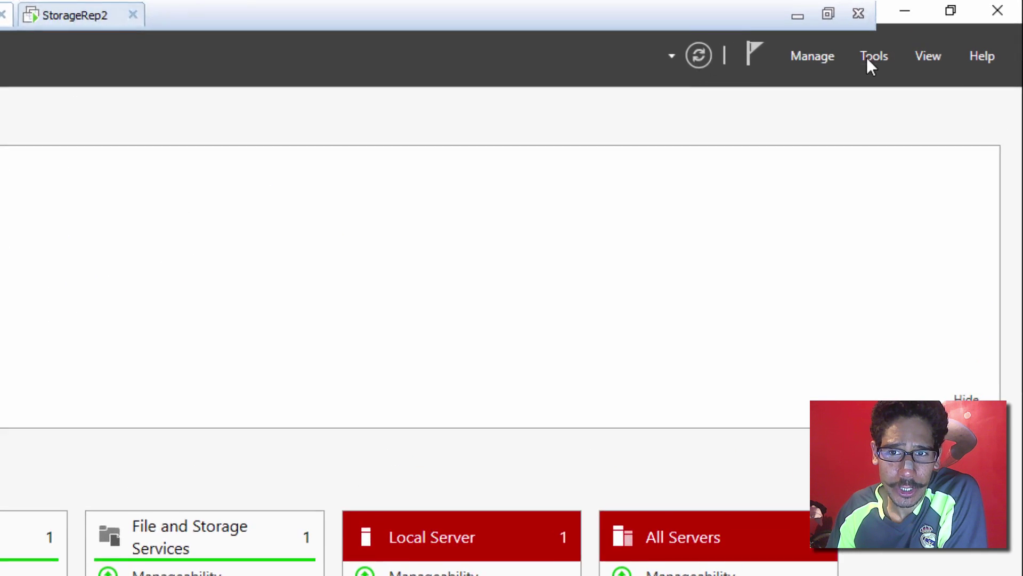
Show the administrative tools list from the Tools menu in StorageRep1's Server Manager
{"action": "left_click", "coordinate": [866, 57]}
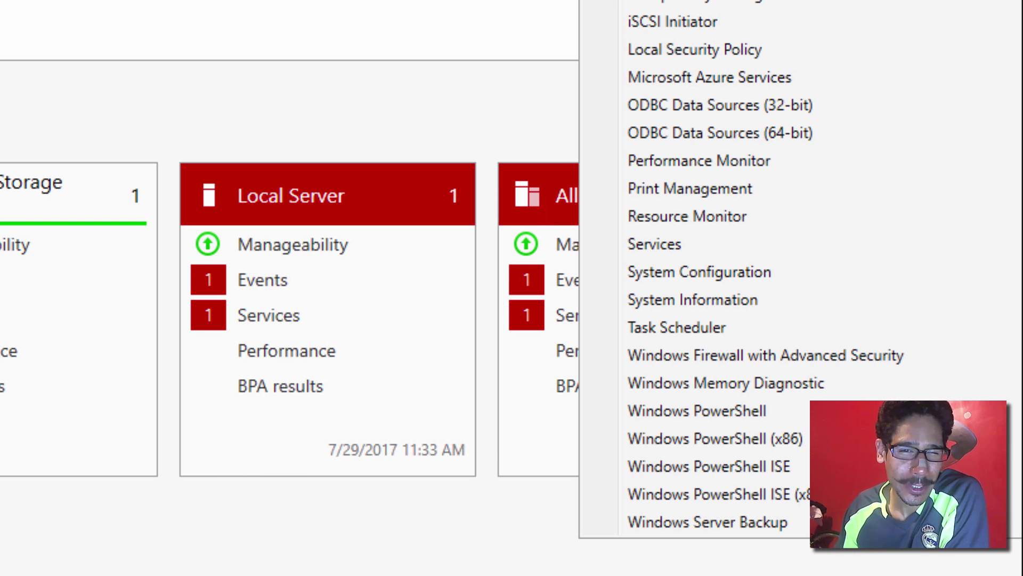
Close Server Manager and confirm in This PC that Data (E:) and Logs (F:) have 59.7 GB free
{"action": "key", "text": "Escape"}
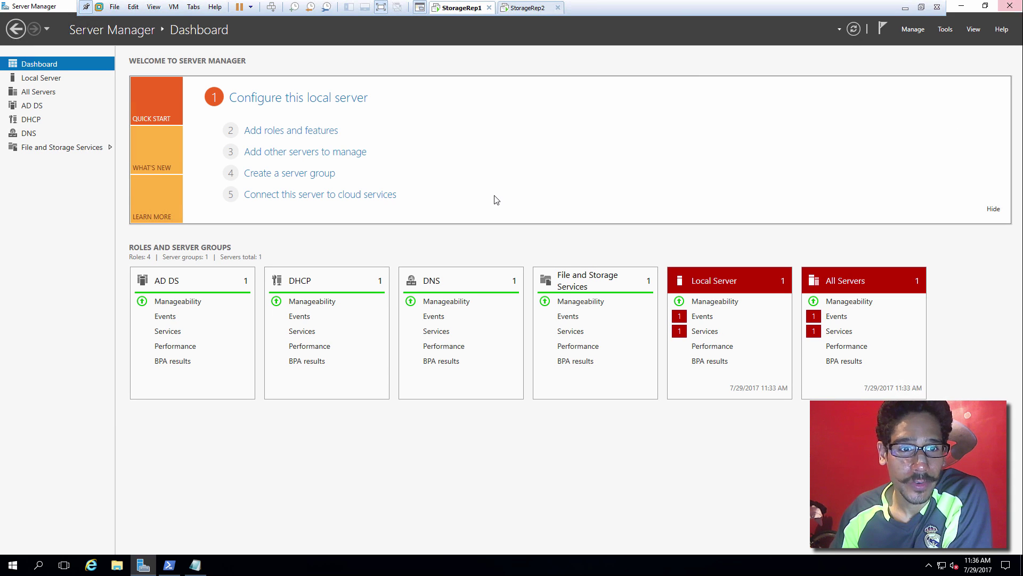
{"action": "key", "text": "alt+F4"}
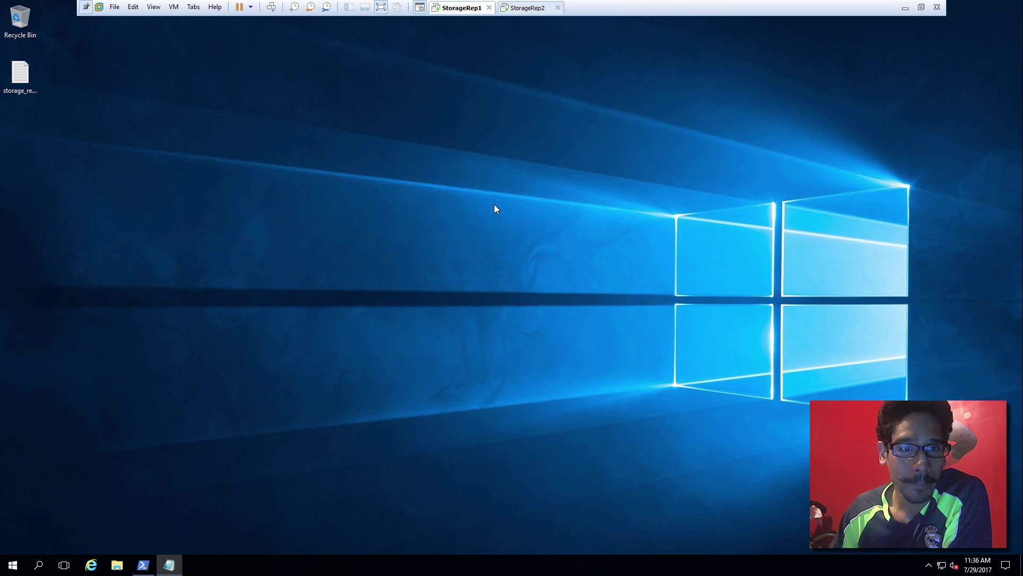
{"action": "left_click", "coordinate": [526, 8]}
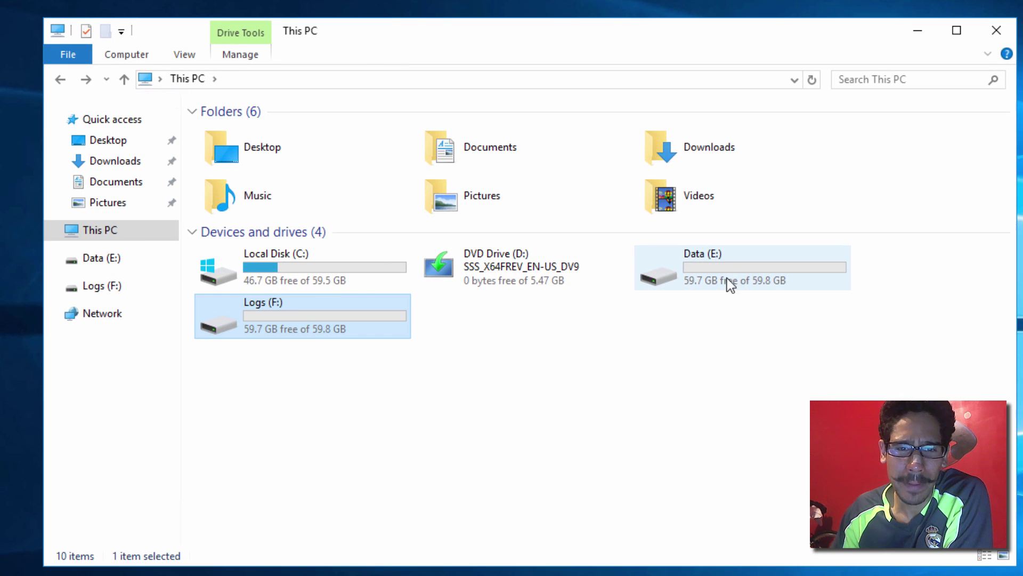
{"action": "left_click", "coordinate": [720, 277]}
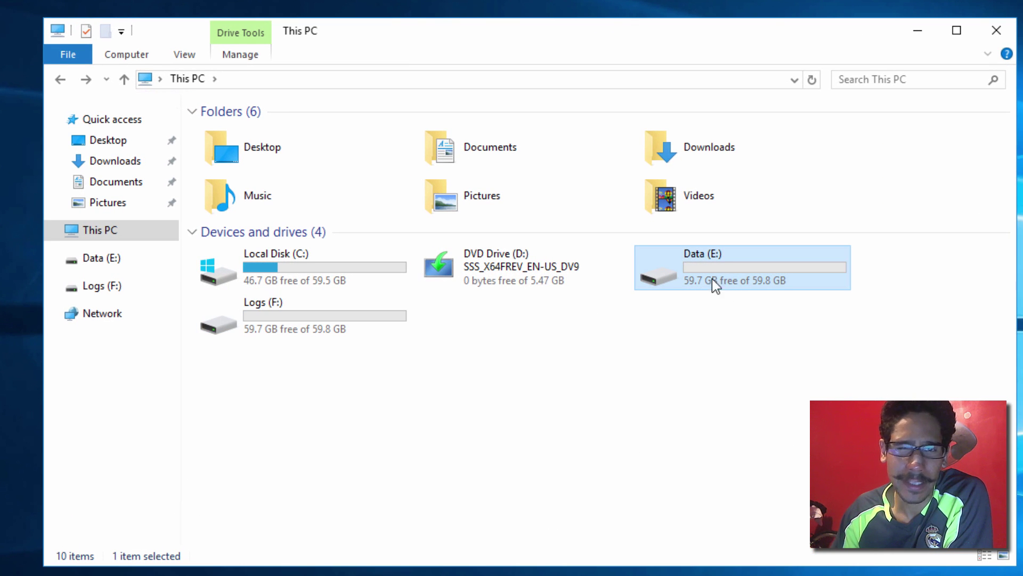
{"action": "mouse_move", "coordinate": [736, 292]}
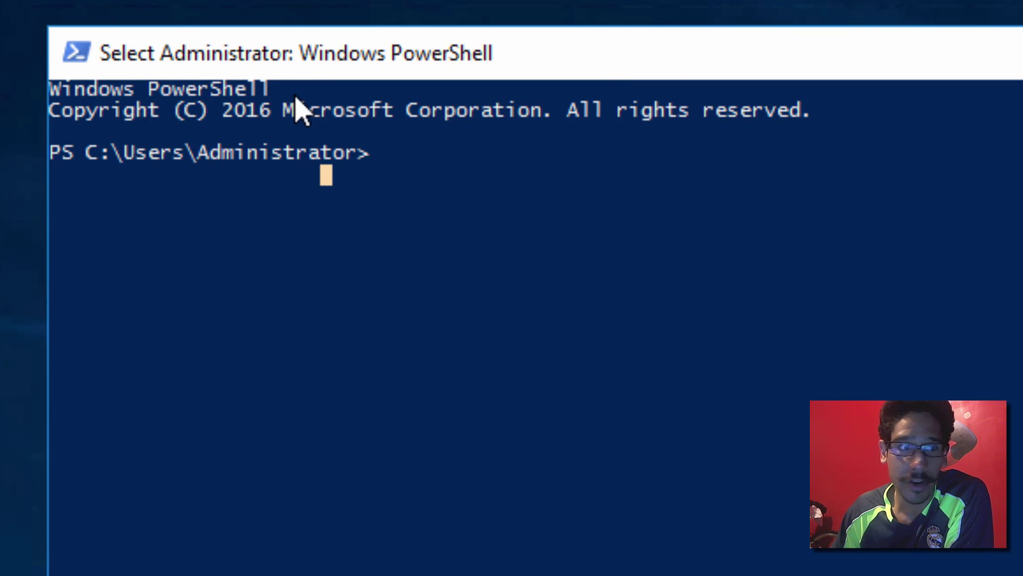
Bring up the storage_replica notes and review the New-SRPartnership command's StorageRep1 source name
{"action": "left_click_drag", "start_coordinate": [389, 154], "coordinate": [389, 176]}
{"action": "key", "text": "alt+Tab"}
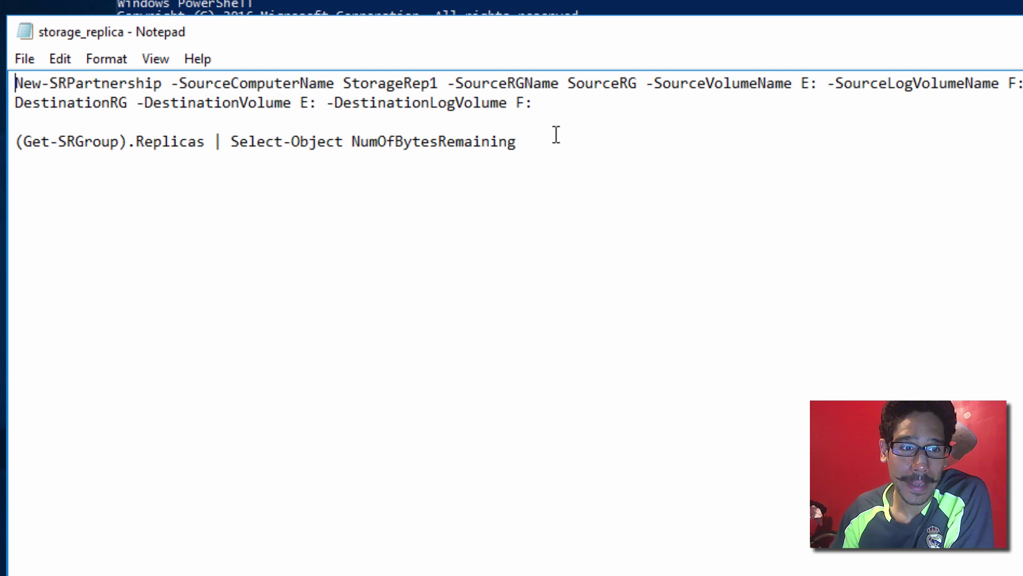
{"action": "left_click_drag", "start_coordinate": [559, 110], "coordinate": [15, 82]}
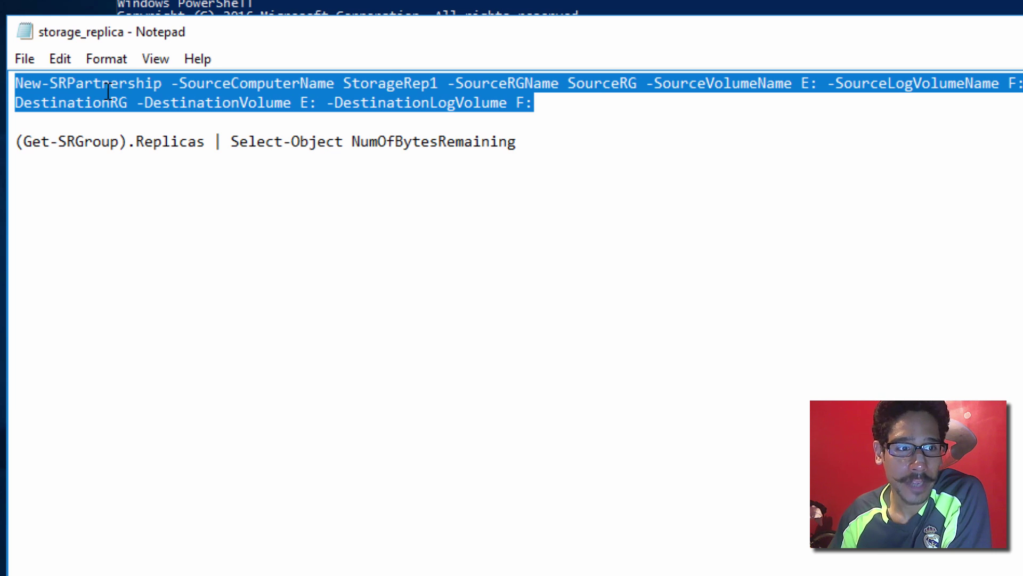
{"action": "left_click_drag", "start_coordinate": [404, 33], "coordinate": [443, 199]}
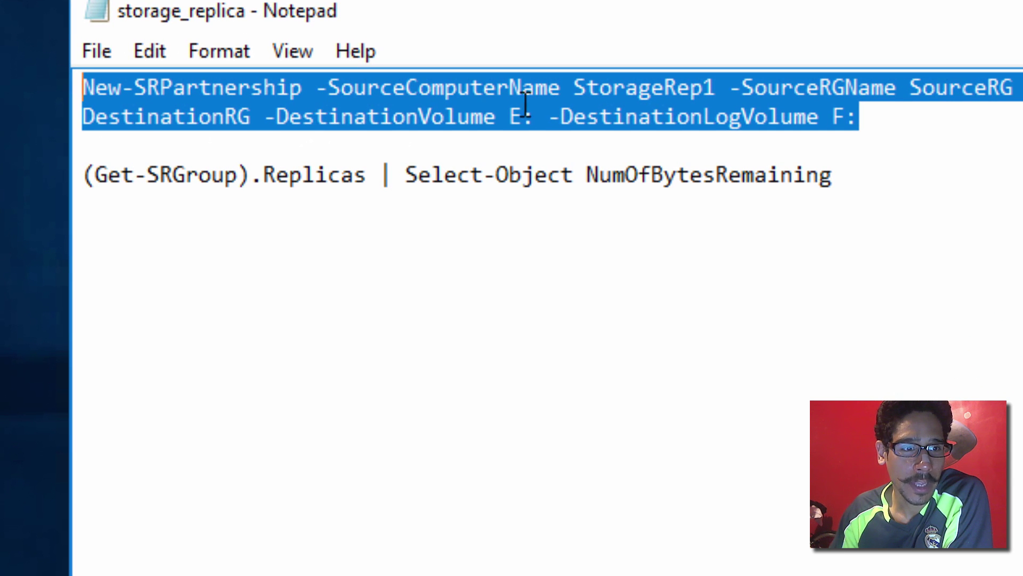
{"action": "left_click", "coordinate": [564, 89]}
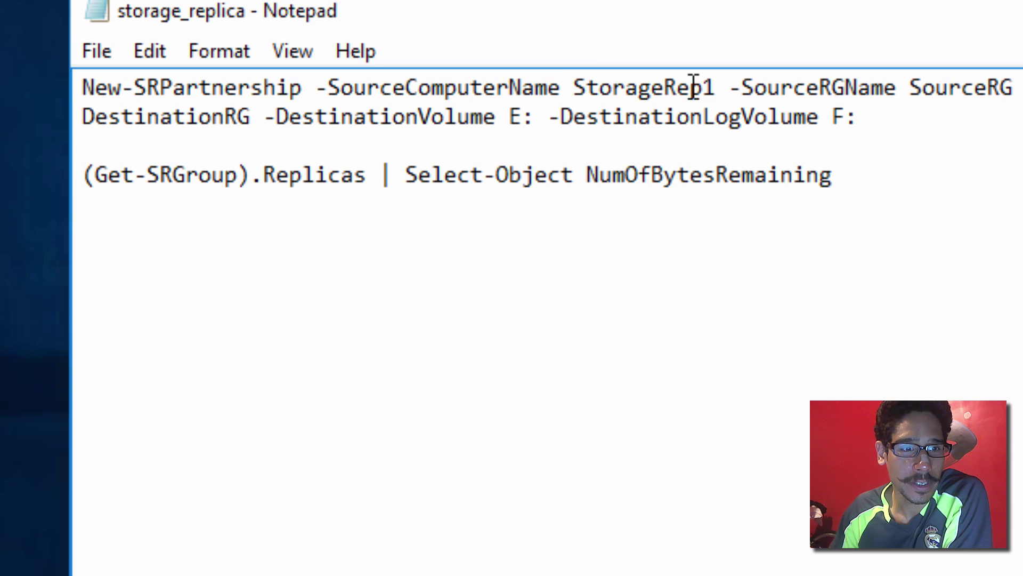
{"action": "left_click_drag", "start_coordinate": [717, 88], "coordinate": [571, 88]}
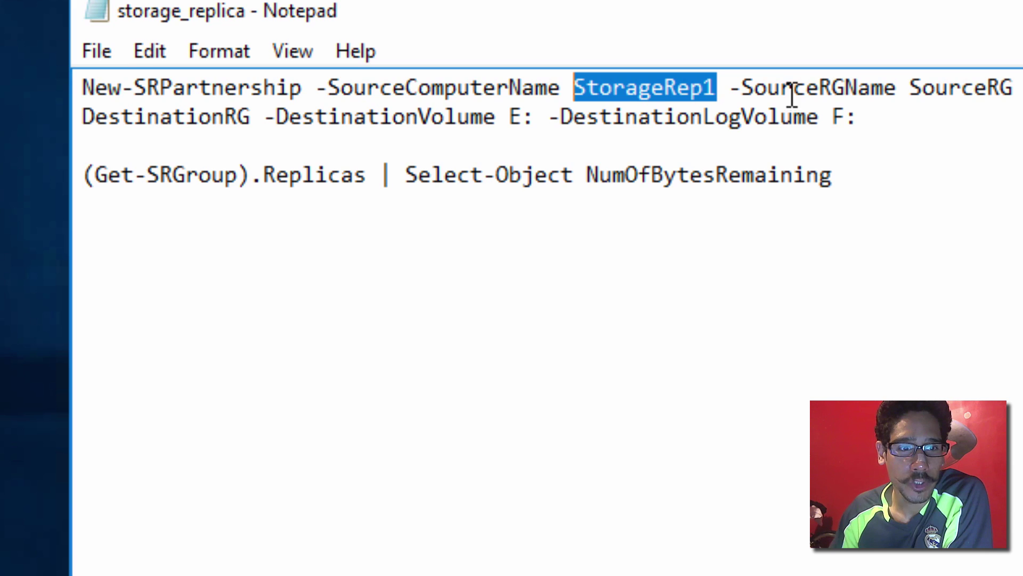
{"action": "left_click_drag", "start_coordinate": [1002, 88], "coordinate": [947, 88]}
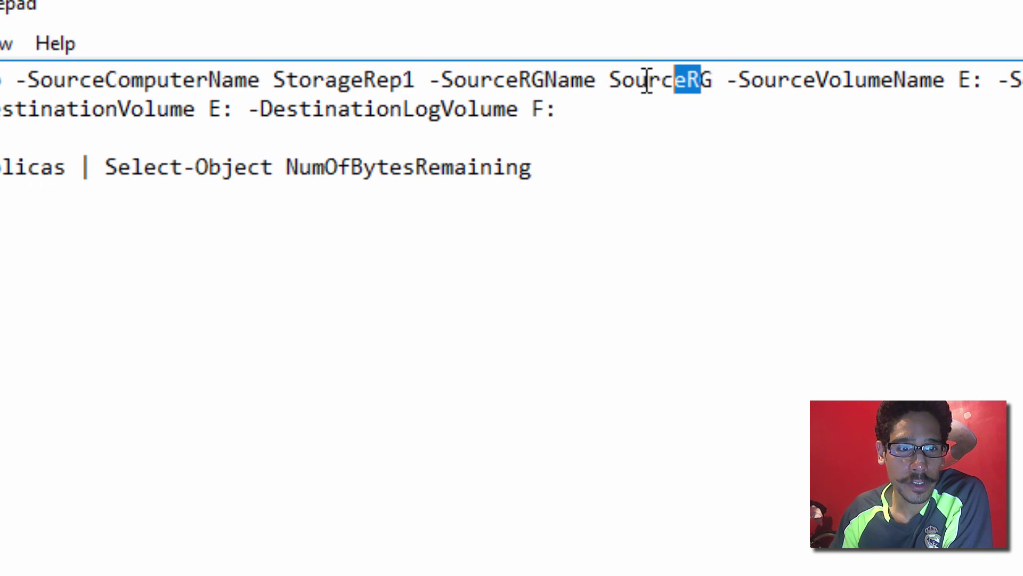
{"action": "left_click_drag", "start_coordinate": [646, 80], "coordinate": [614, 84]}
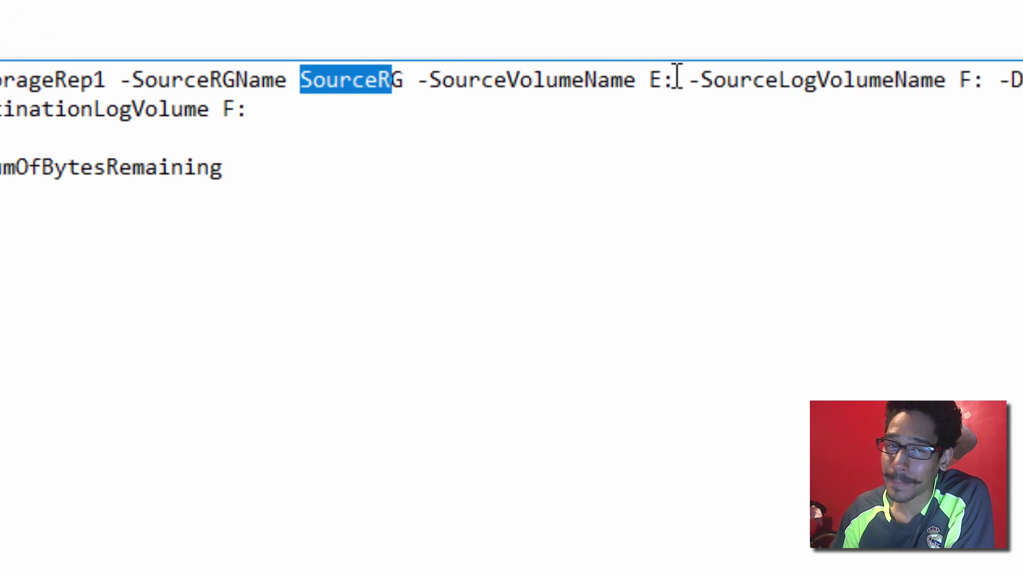
{"action": "double_click", "coordinate": [633, 80]}
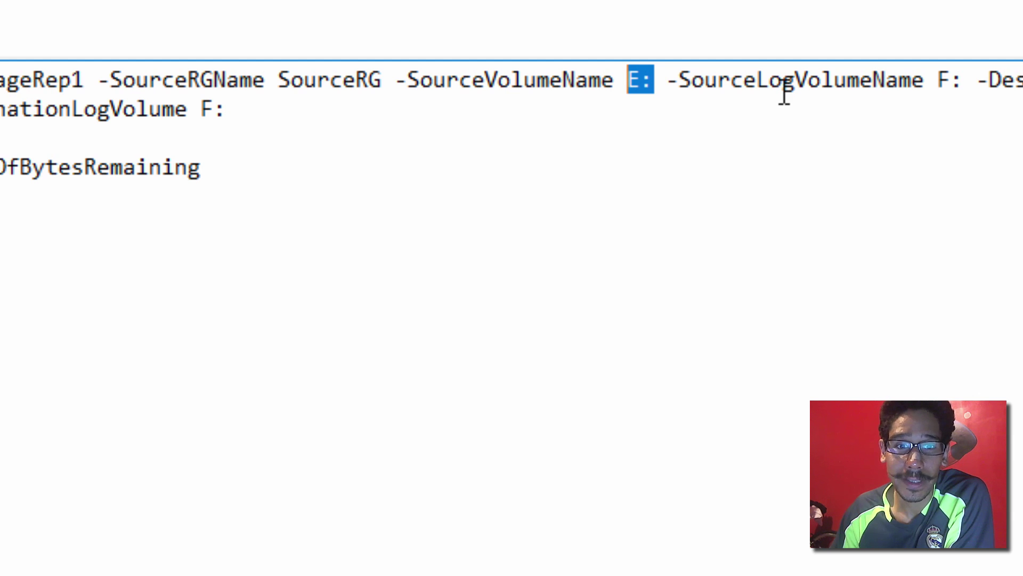
{"action": "double_click", "coordinate": [953, 80]}
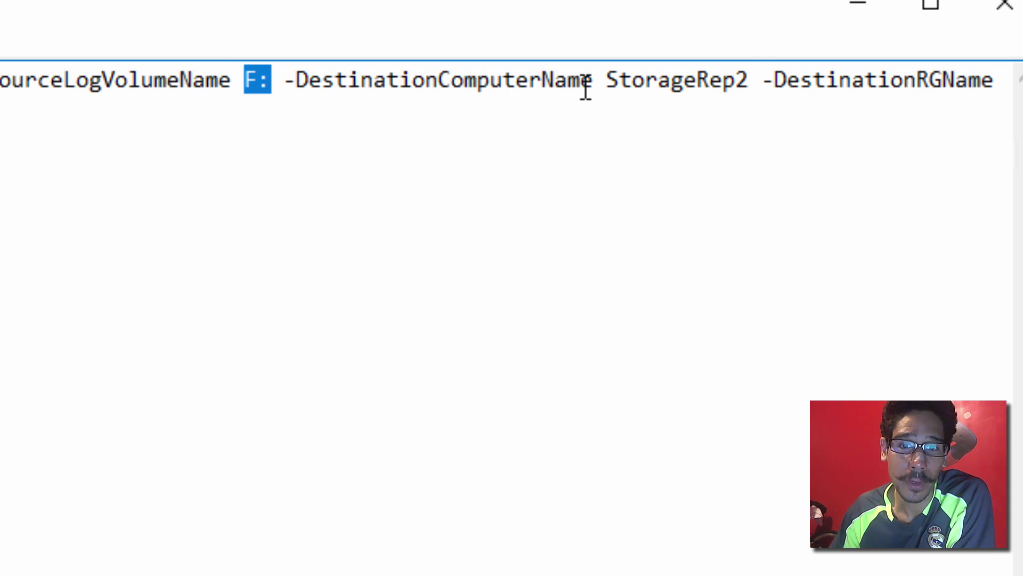
{"action": "left_click_drag", "start_coordinate": [745, 78], "coordinate": [608, 86]}
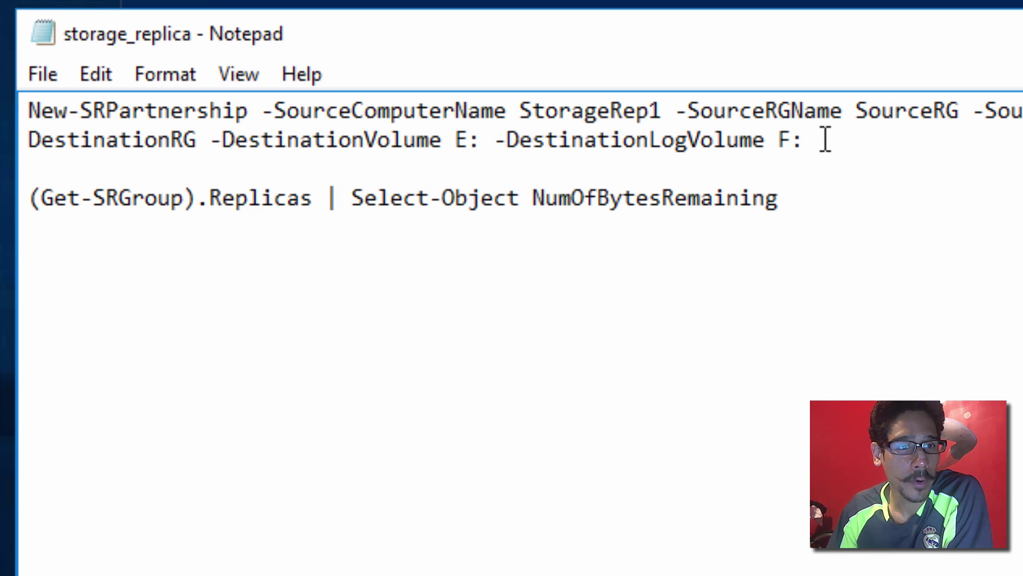
Copy the New-SRPartnership command from Notepad and run it in PowerShell, linking SourceRG to DestinationRG
{"action": "left_click_drag", "start_coordinate": [825, 139], "coordinate": [24, 111]}
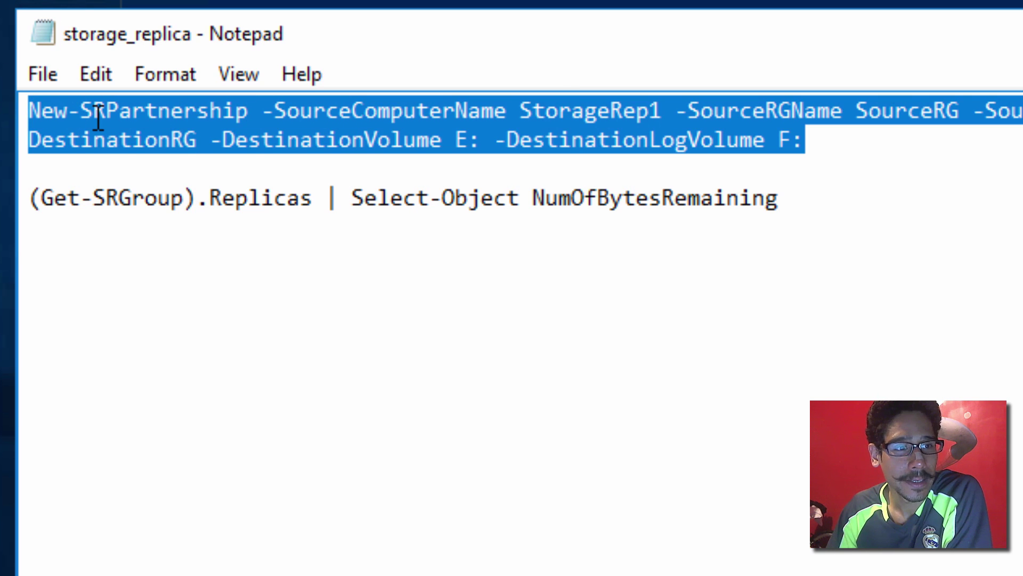
{"action": "right_click", "coordinate": [96, 123]}
{"action": "left_click", "coordinate": [181, 224]}
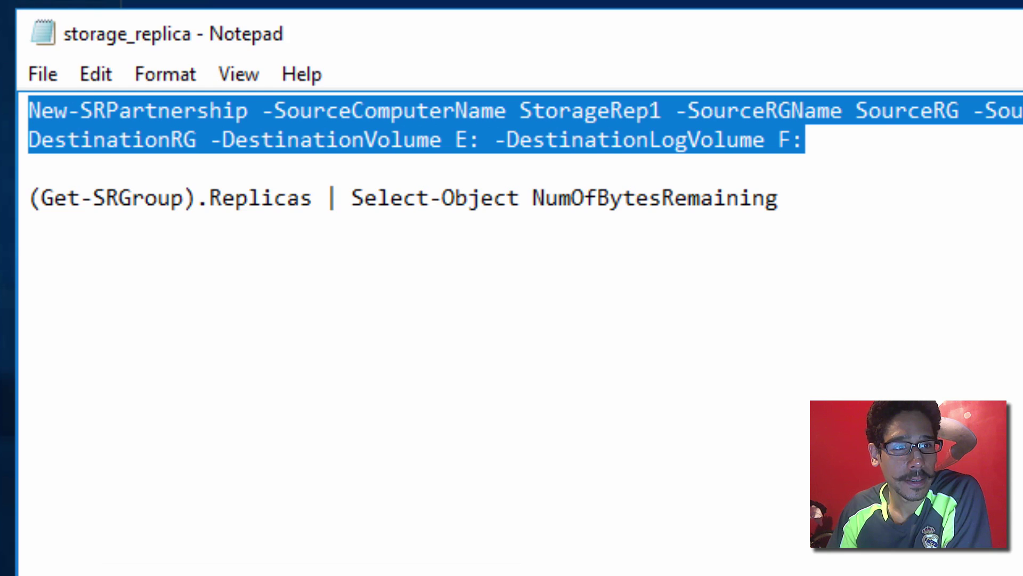
{"action": "key", "text": "alt+Tab"}
{"action": "key", "text": "Return"}
{"action": "right_click", "coordinate": [421, 283]}
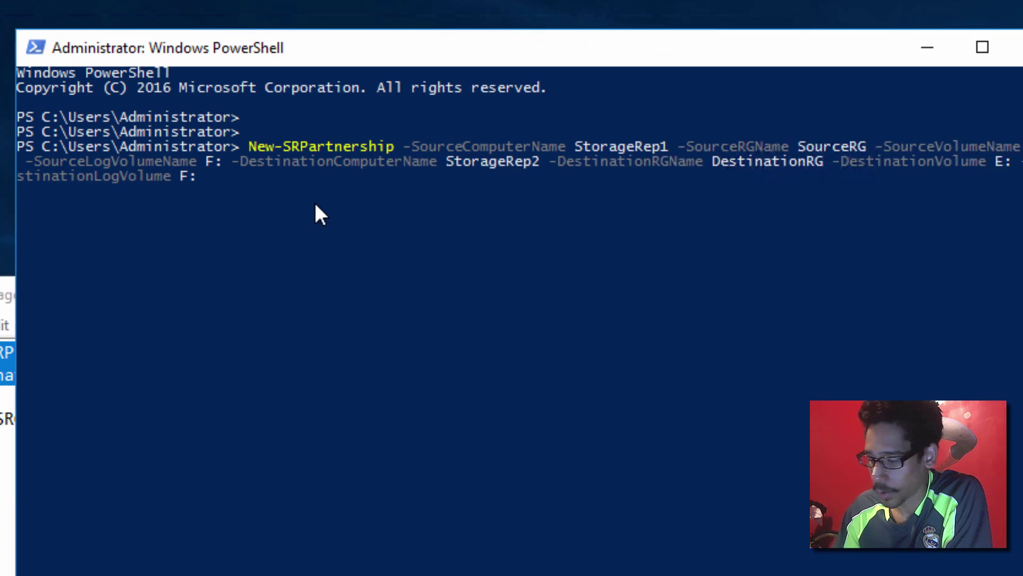
{"action": "key", "text": "Return"}
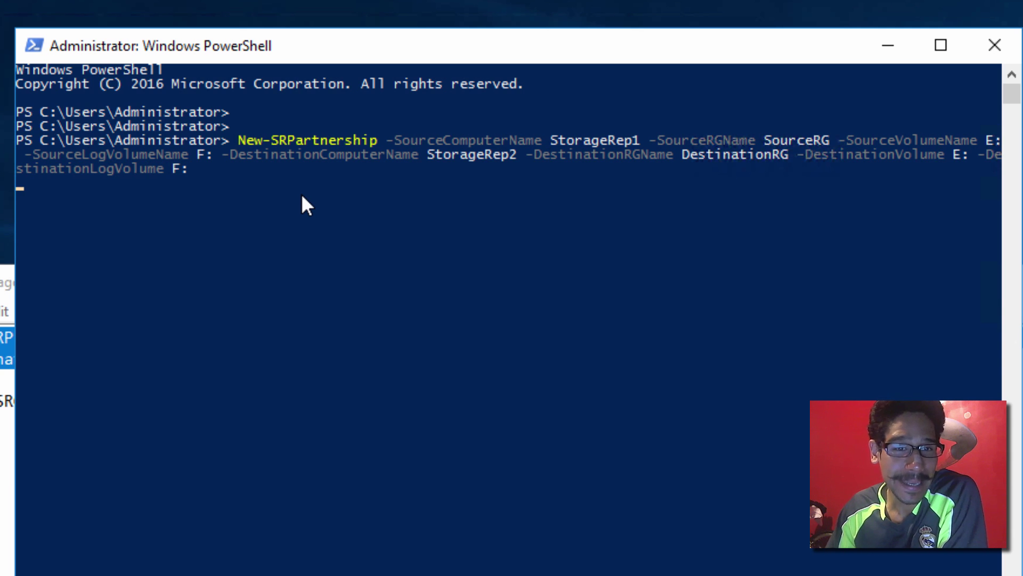
{"action": "scroll", "coordinate": [1019, 184], "scroll_direction": "down", "scroll_amount": 10}
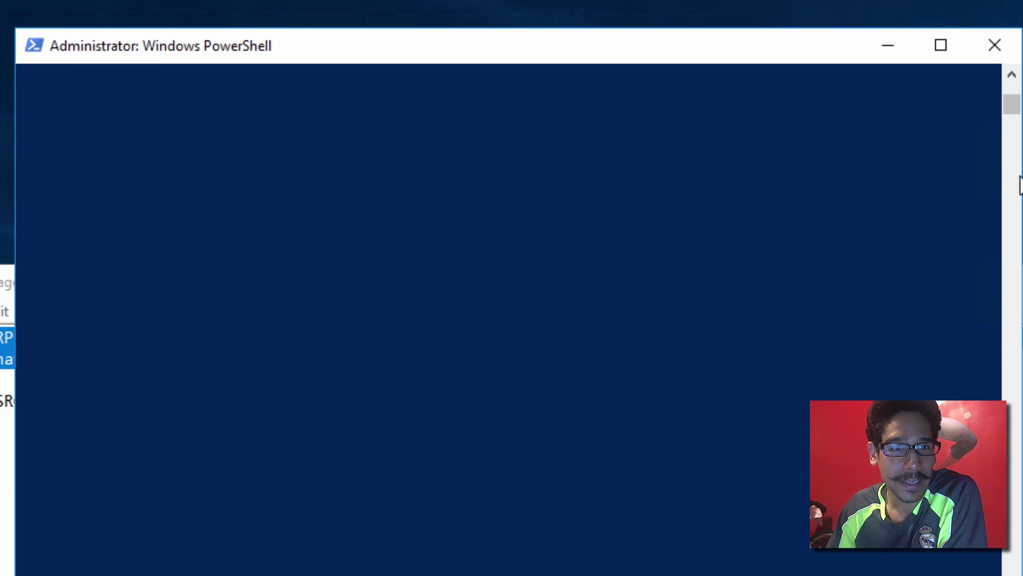
{"action": "scroll", "coordinate": [1012, 122], "scroll_direction": "up", "scroll_amount": 10}
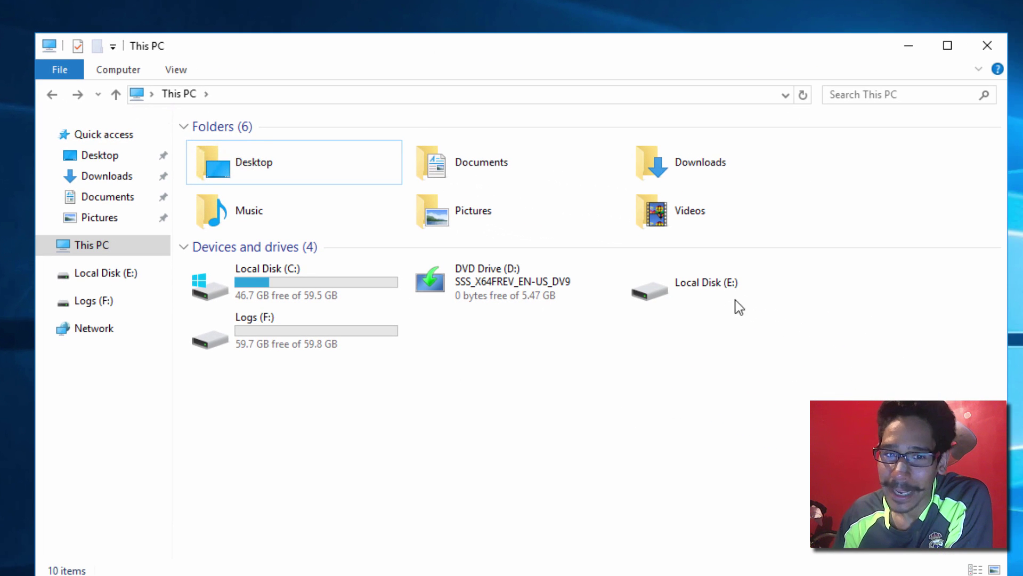
{"action": "mouse_move", "coordinate": [701, 292]}
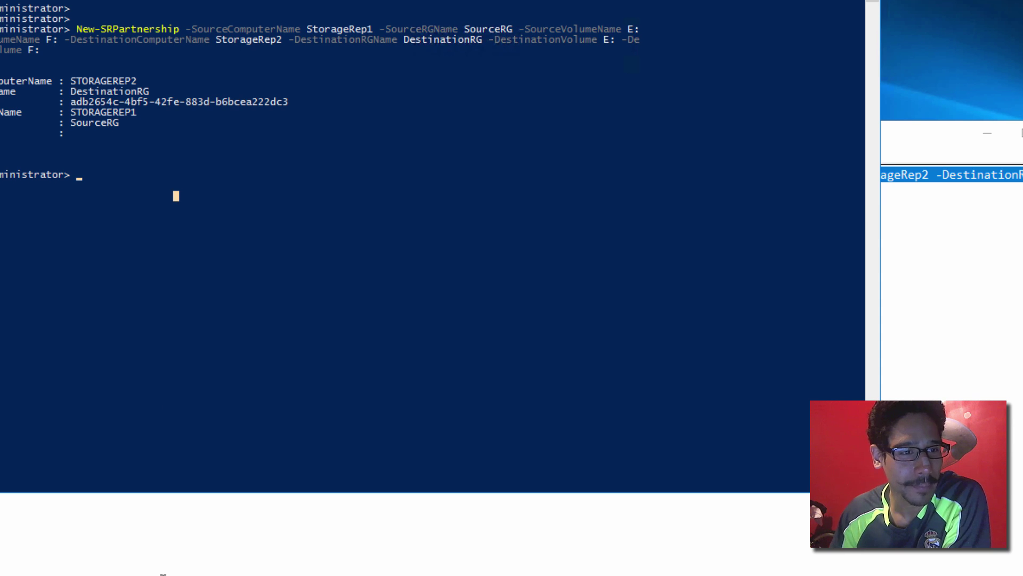
Copy the (Get-SRGroup).Replicas check line from Notepad into PowerShell and run it
{"action": "left_click", "coordinate": [160, 572]}
{"action": "left_click_drag", "start_coordinate": [265, 222], "coordinate": [78, 226]}
{"action": "left_click_drag", "start_coordinate": [146, 280], "coordinate": [0, 271]}
{"action": "right_click", "coordinate": [1, 271]}
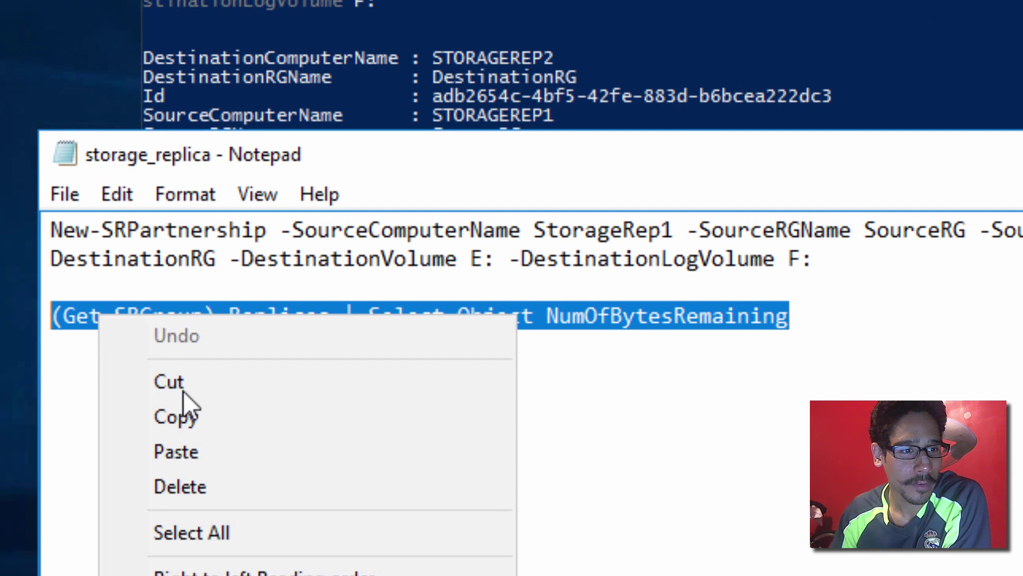
{"action": "left_click", "coordinate": [187, 422]}
{"action": "left_click", "coordinate": [663, 61]}
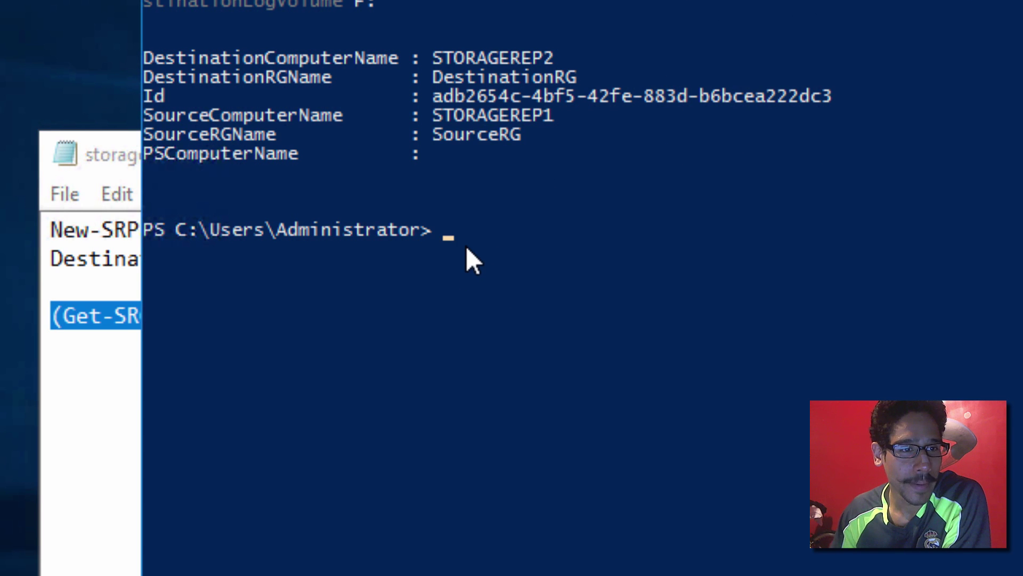
{"action": "right_click", "coordinate": [460, 229]}
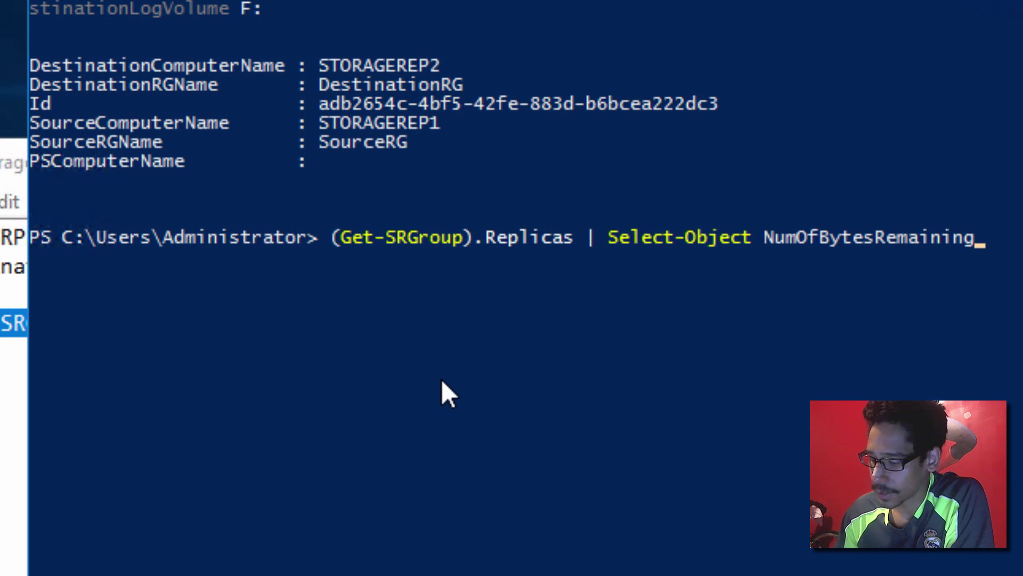
{"action": "key", "text": "Return"}
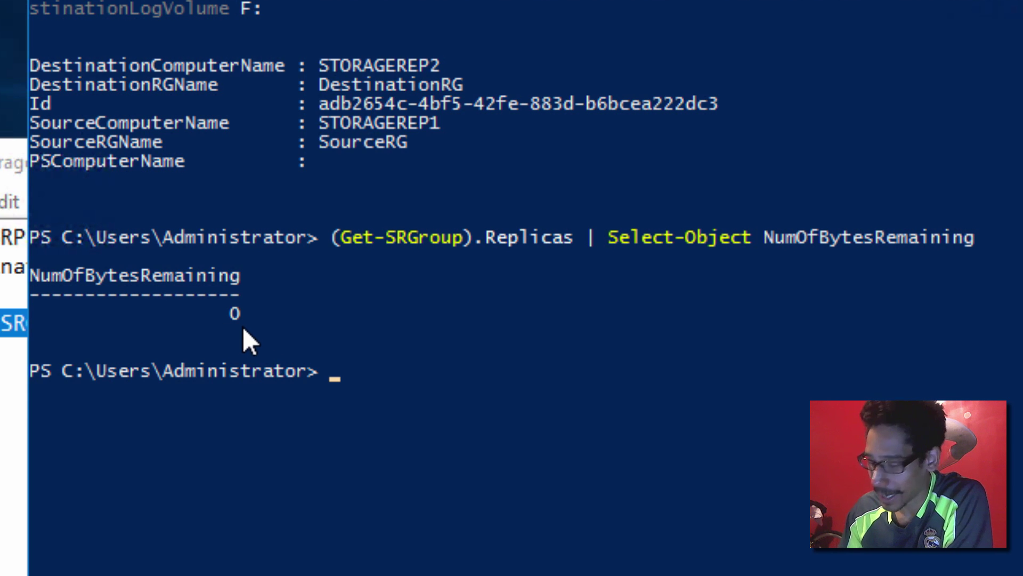
Rerun the replica check twice more, confirming NumOfBytesRemaining reports 0
{"action": "key", "text": "Up"}
{"action": "key", "text": "Return"}
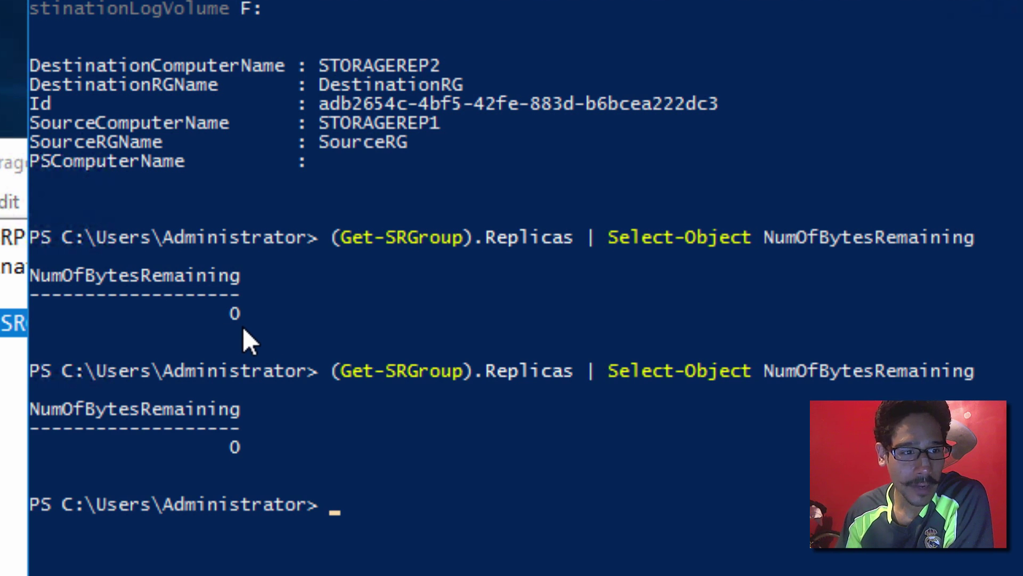
{"action": "key", "text": "Up"}
{"action": "key", "text": "Return"}
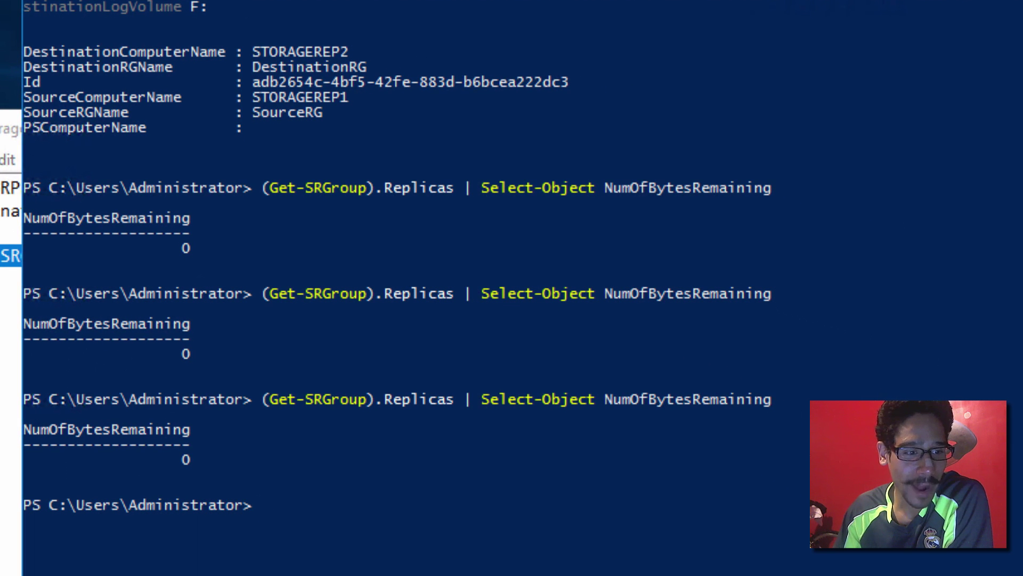
Browse Data (E:) with its SCCM and Windows 10 folders and the empty Logs (F:), then refresh This PC
{"action": "key", "text": "super+e"}
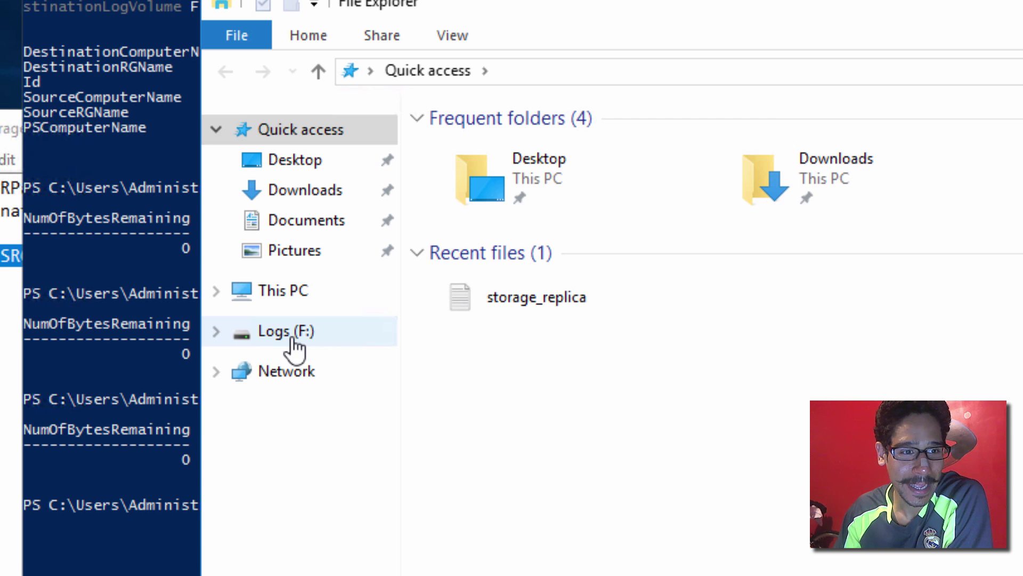
{"action": "left_click", "coordinate": [287, 334]}
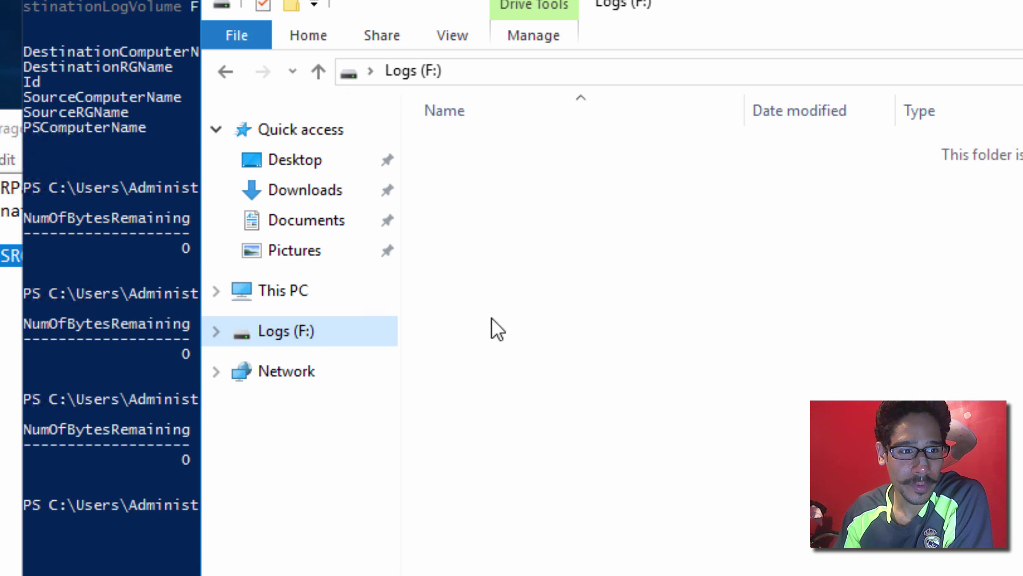
{"action": "left_click", "coordinate": [289, 295]}
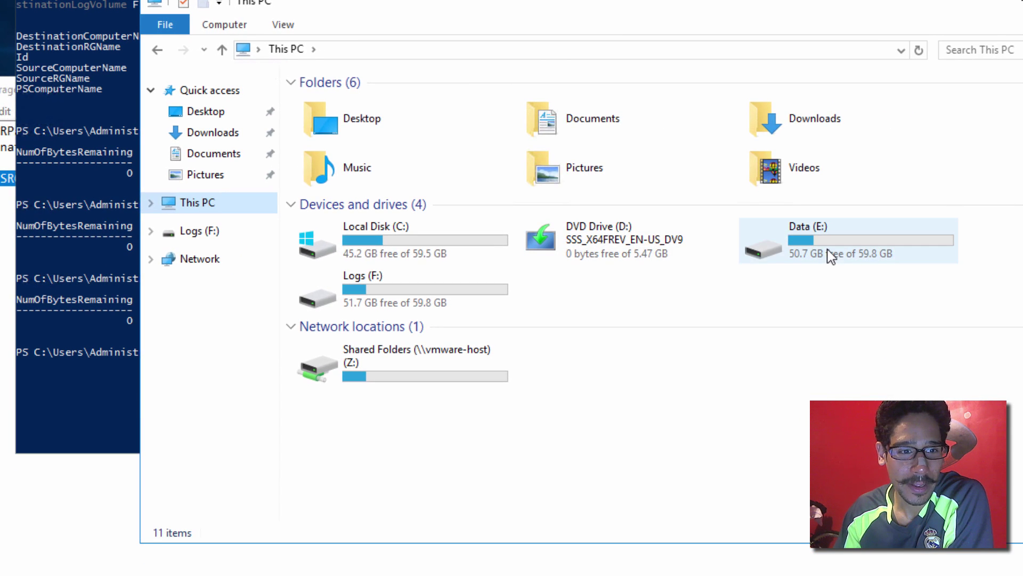
{"action": "double_click", "coordinate": [828, 249]}
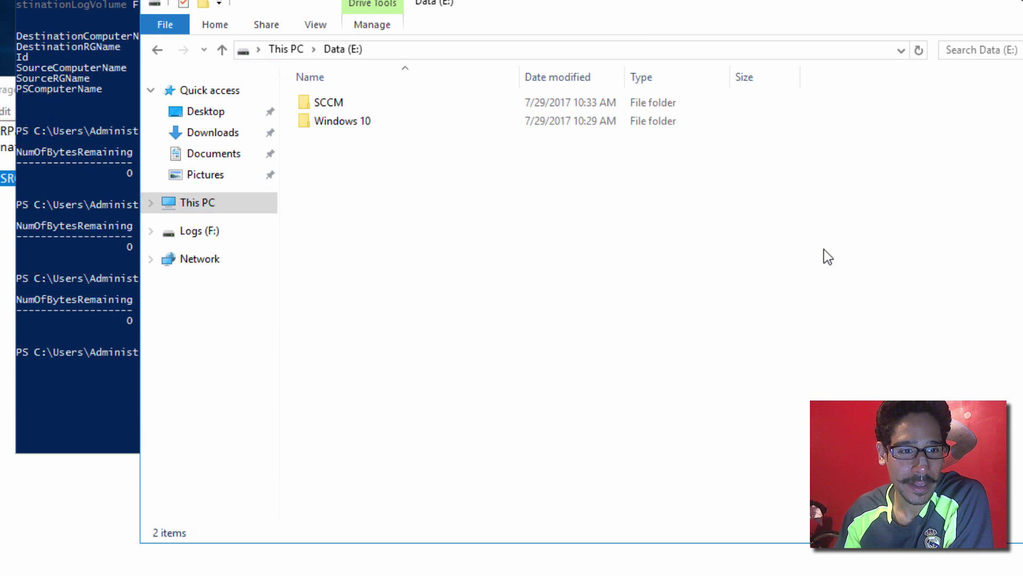
{"action": "left_click", "coordinate": [158, 50]}
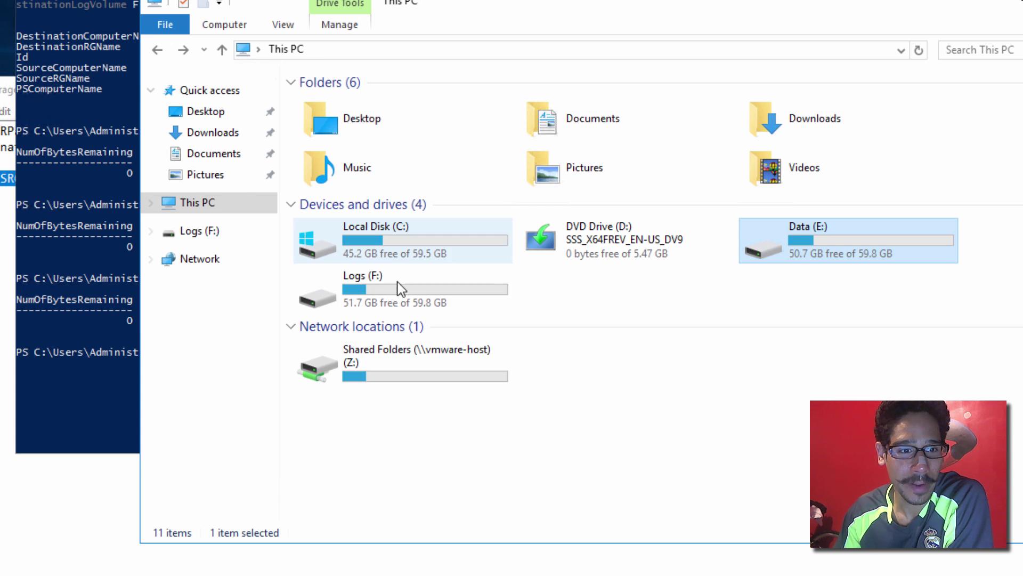
{"action": "double_click", "coordinate": [377, 302]}
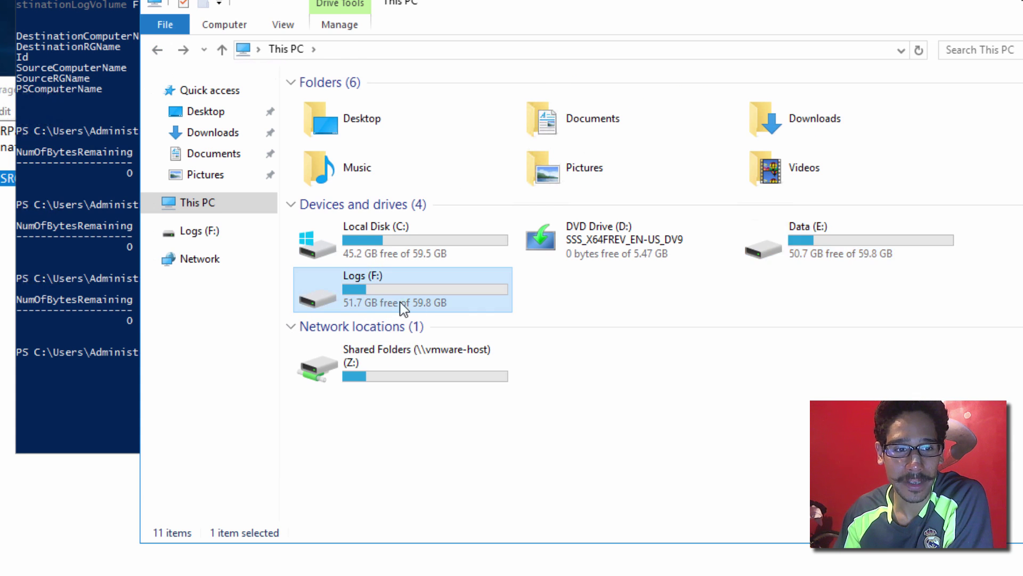
{"action": "left_click", "coordinate": [159, 50]}
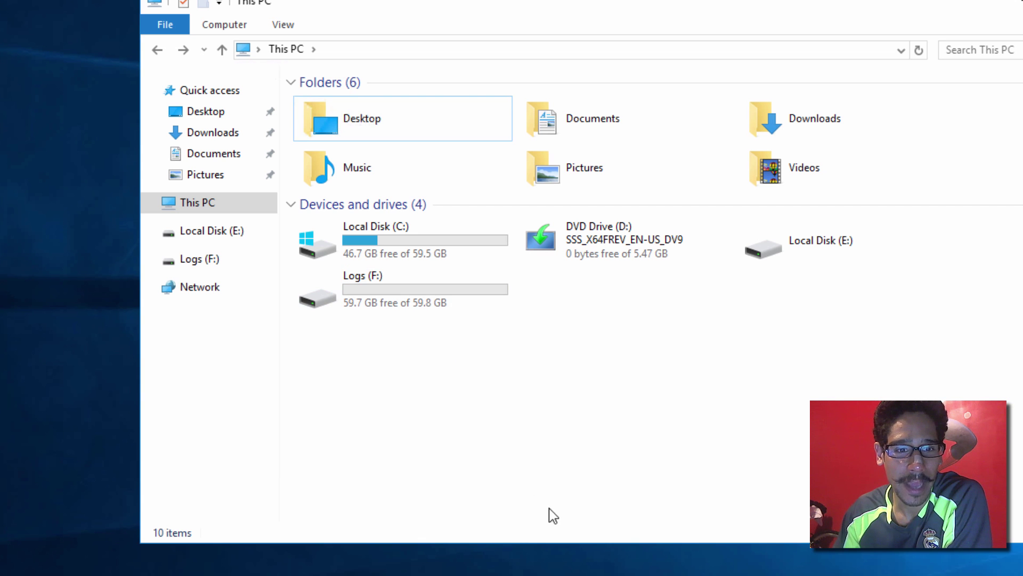
{"action": "right_click", "coordinate": [533, 401]}
{"action": "left_click", "coordinate": [579, 471]}
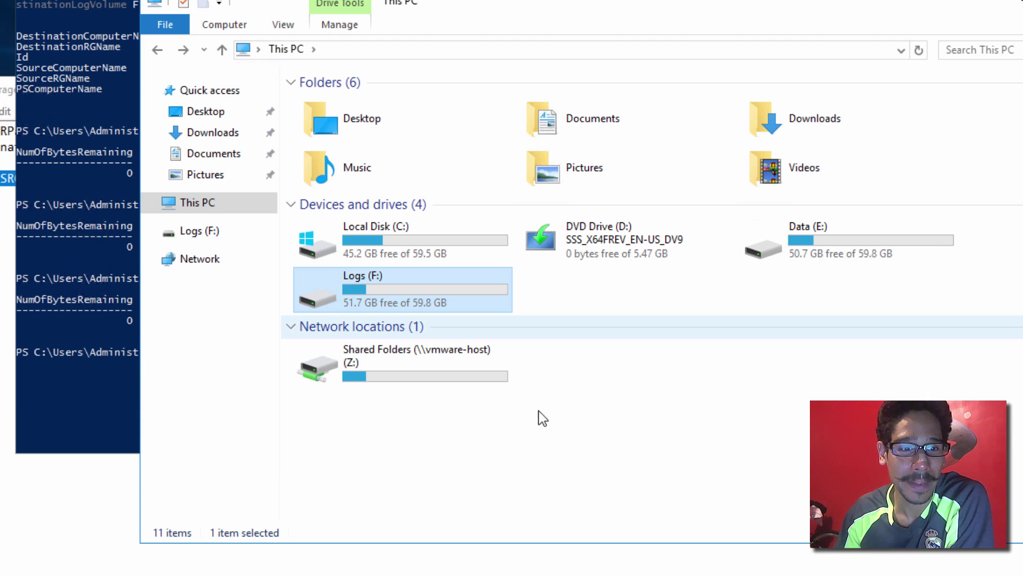
Rerun the Get-SRGroup replica check twice, confirming NumOfBytesRemaining is still 0
{"action": "left_click", "coordinate": [52, 312]}
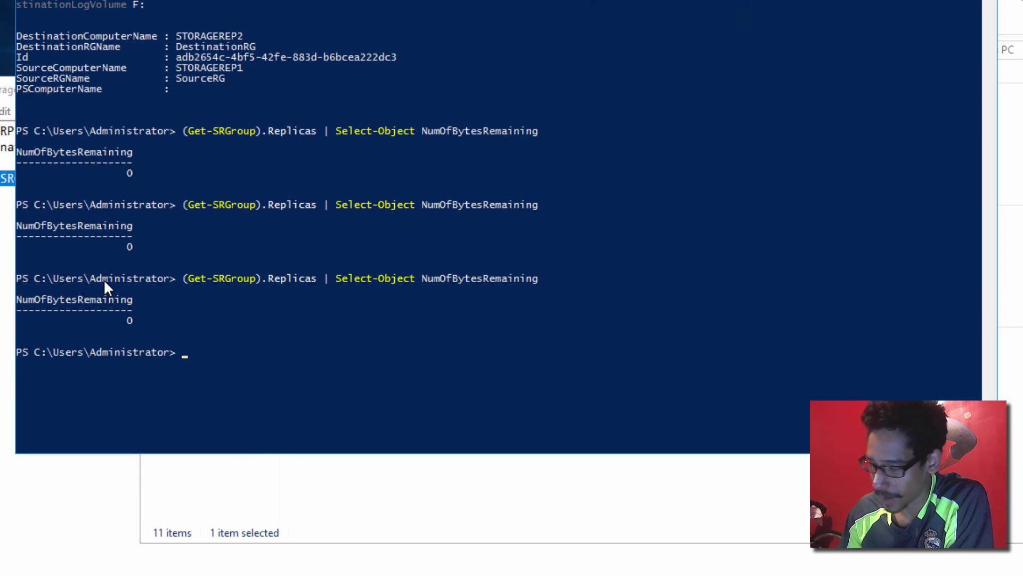
{"action": "key", "text": "Up"}
{"action": "key", "text": "Return"}
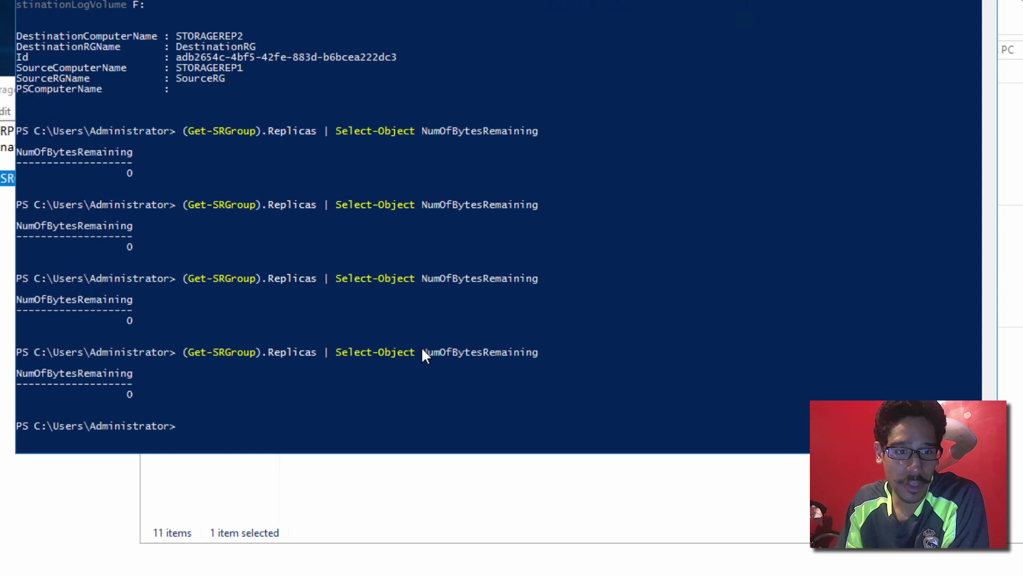
{"action": "key", "text": "Up"}
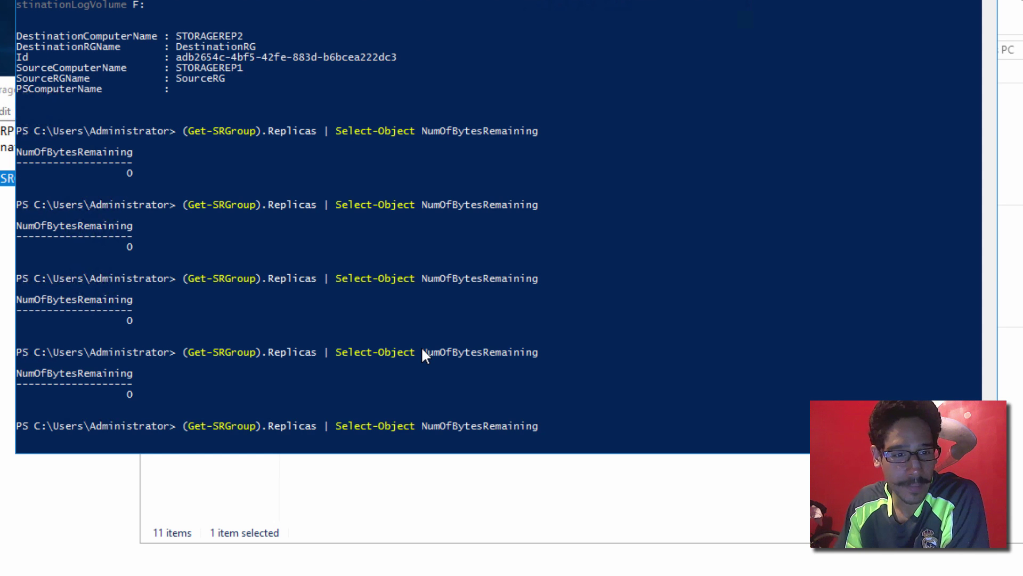
{"action": "key", "text": "Return"}
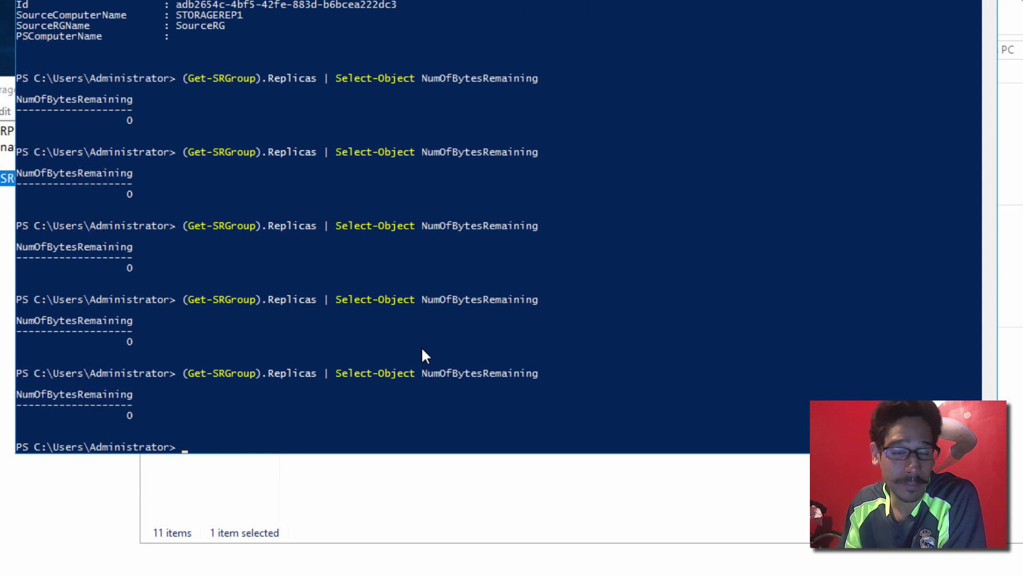